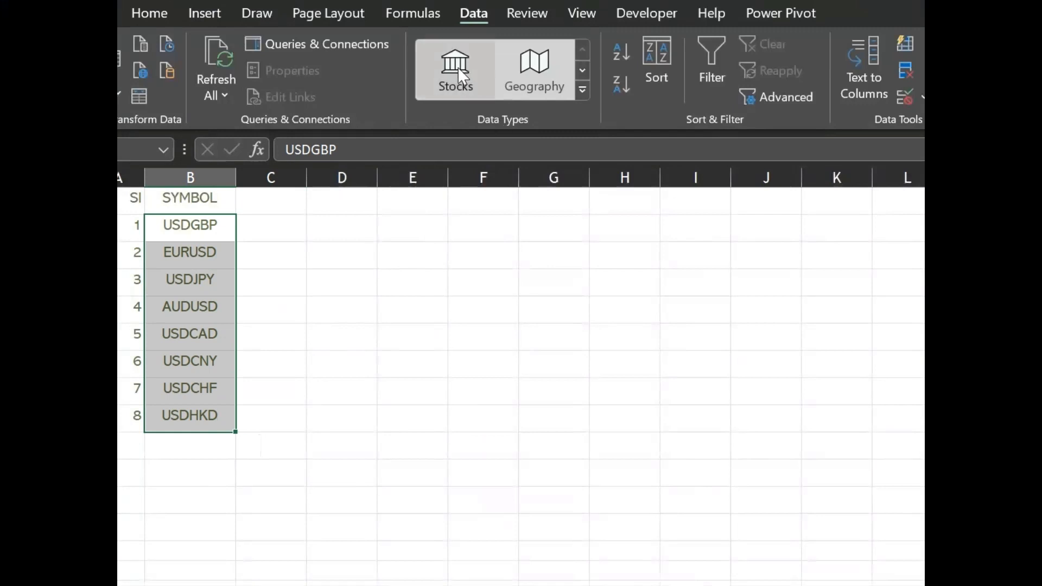
Convert the currency pair symbols to the Stocks data type and extract the Price field for USD/GBP into column C.
click(458, 69)
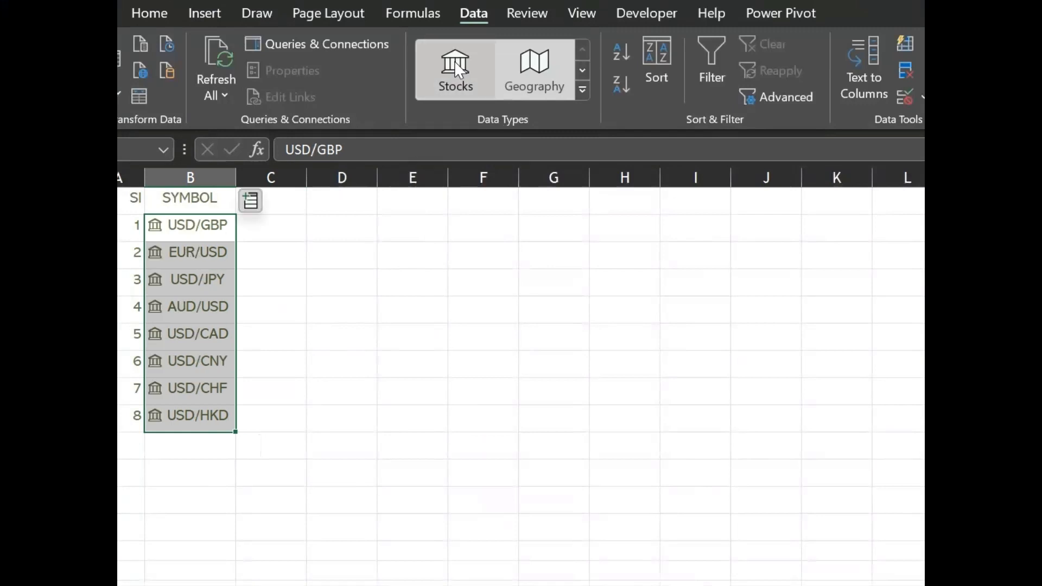
click(158, 230)
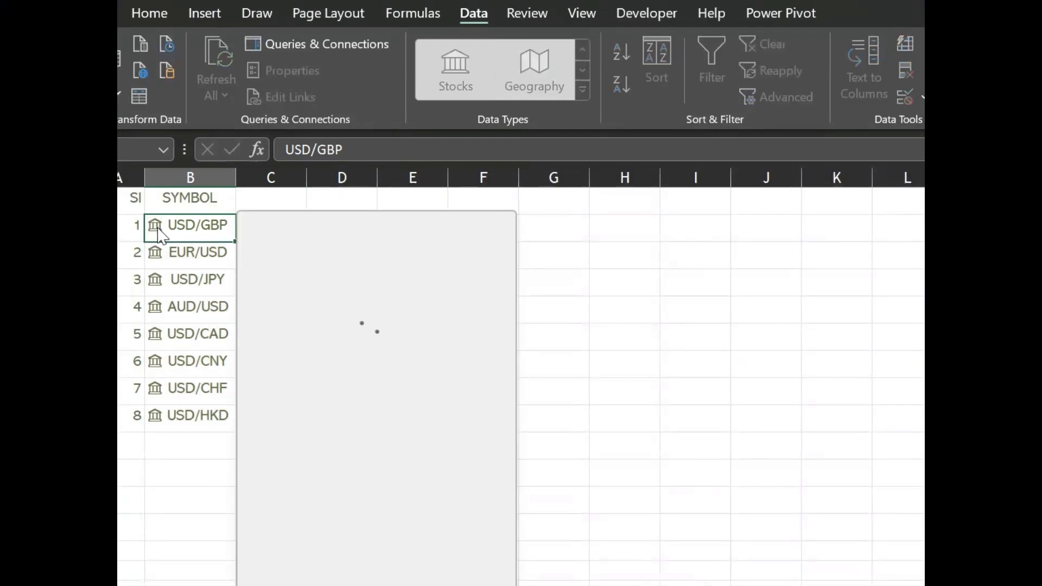
mouse_move(257, 389)
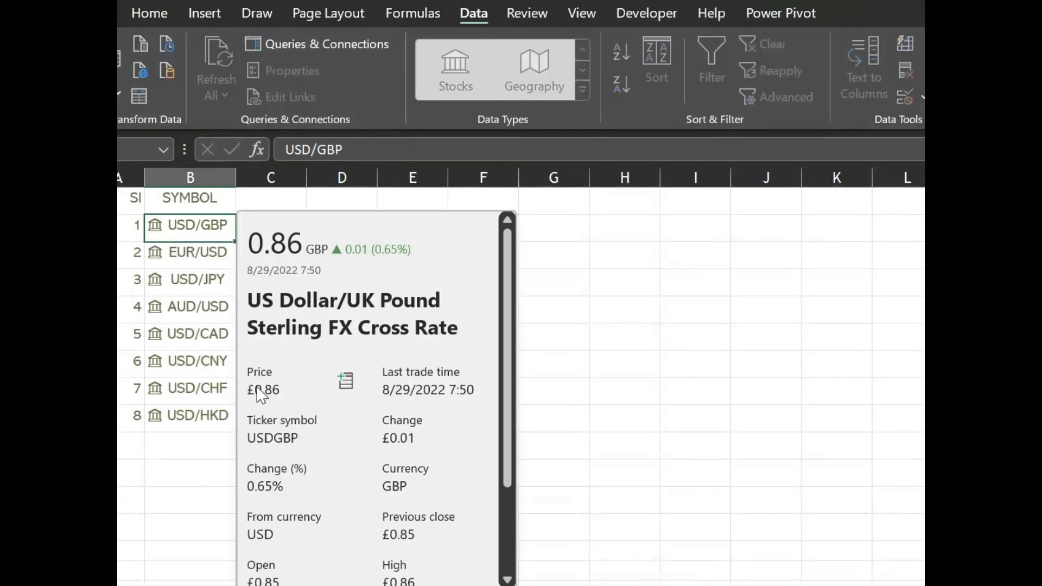
click(346, 380)
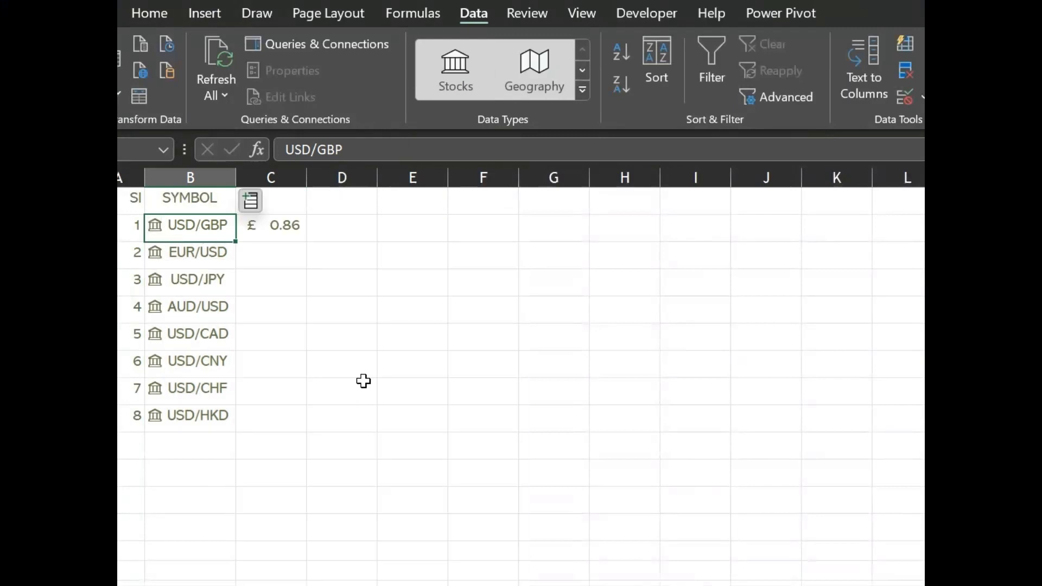
Fill the USD/GBP price formula down through the USD/HKD row and autofit column C to its contents.
click(282, 226)
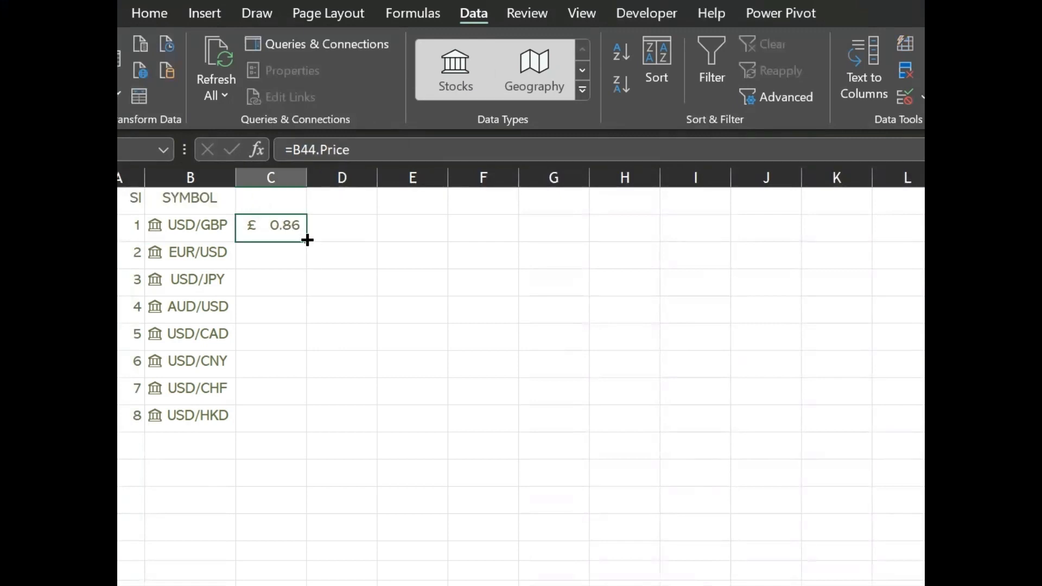
drag(307, 240, 307, 432)
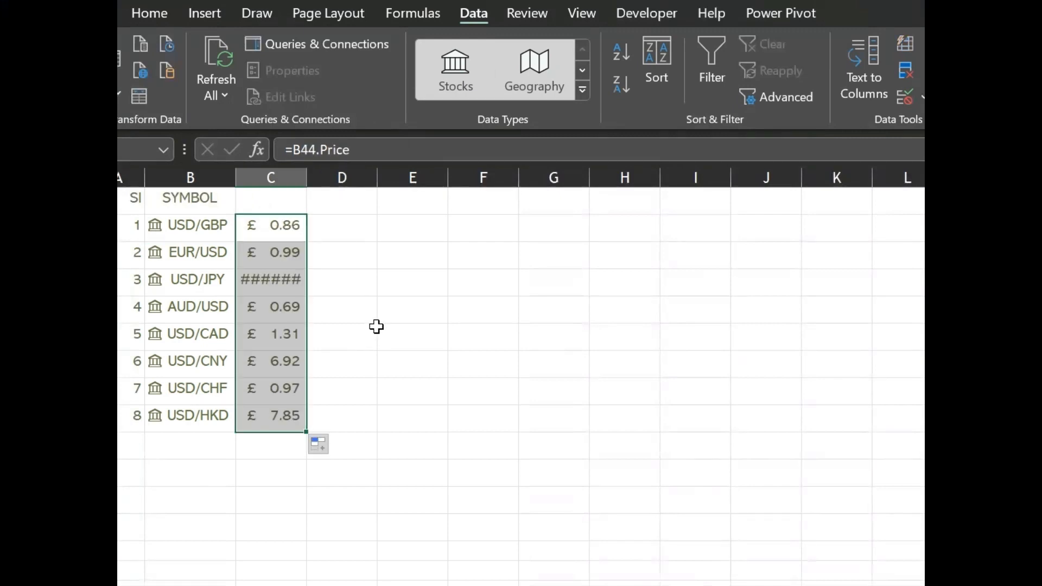
double_click(307, 177)
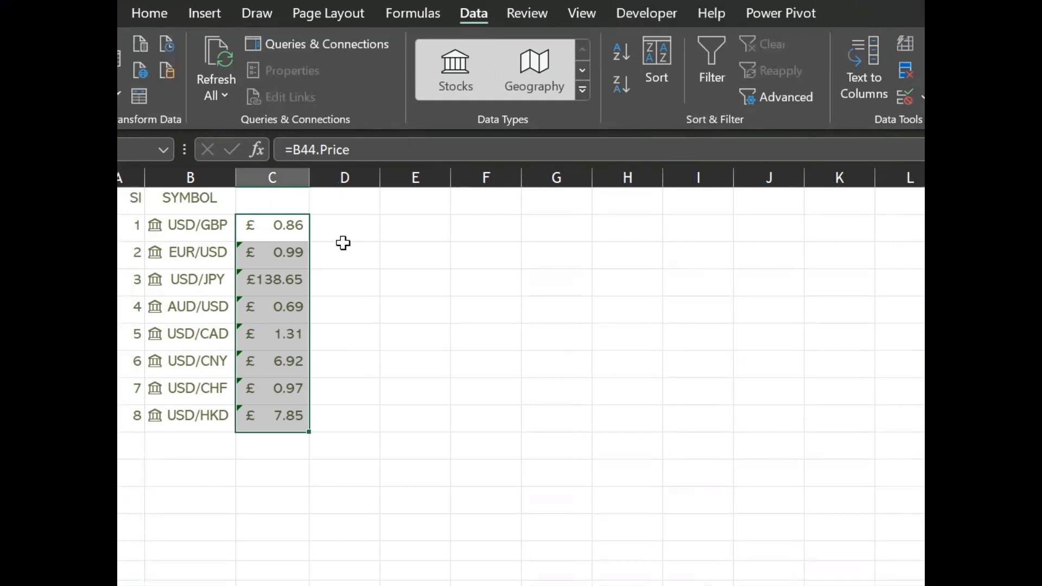
Extract the Change, High, Low and Ticker symbol fields for USD/GBP and fill them down through the USD/HKD row.
click(190, 225)
click(249, 203)
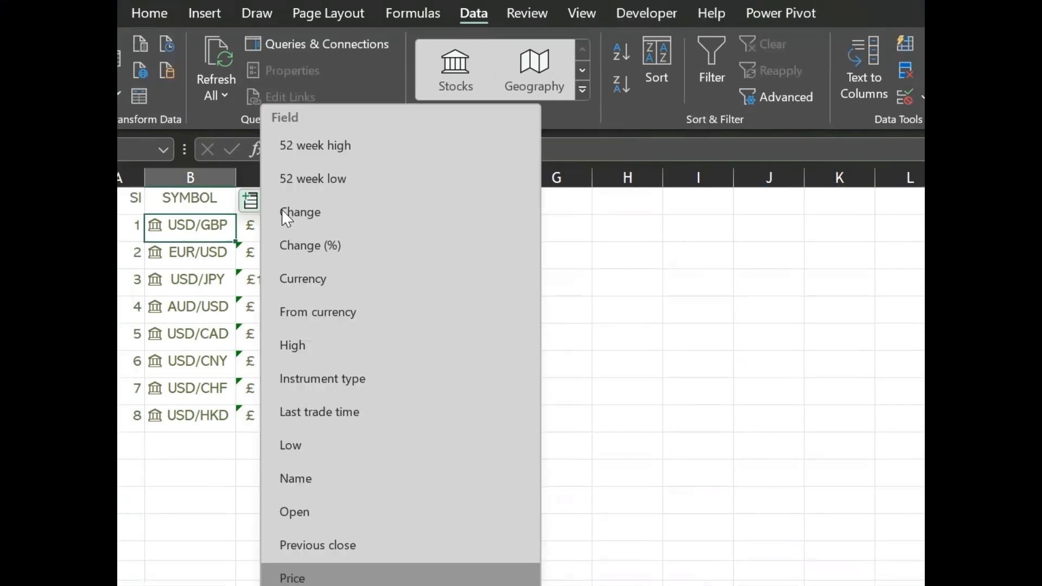
click(356, 212)
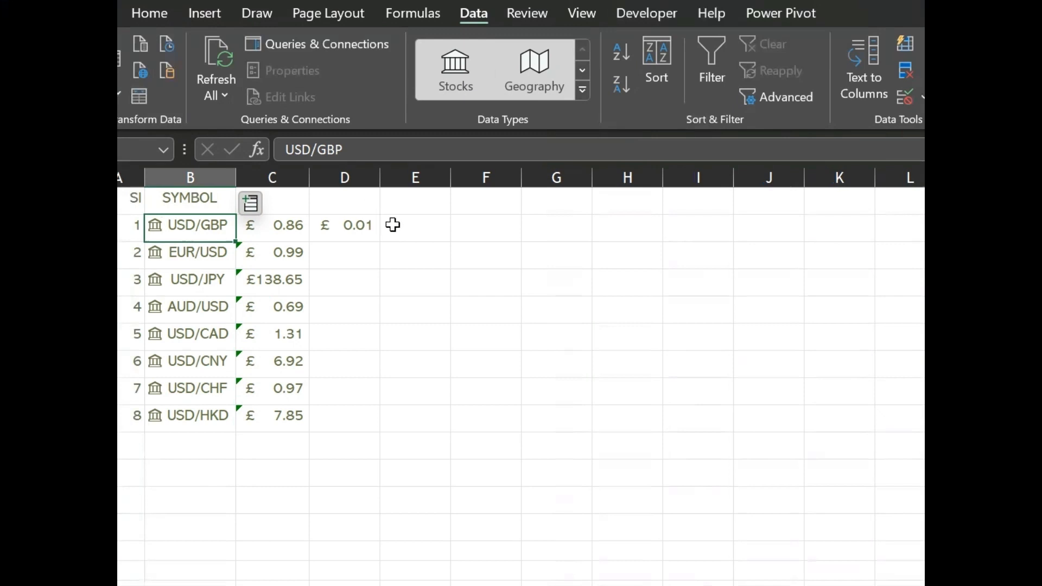
click(251, 205)
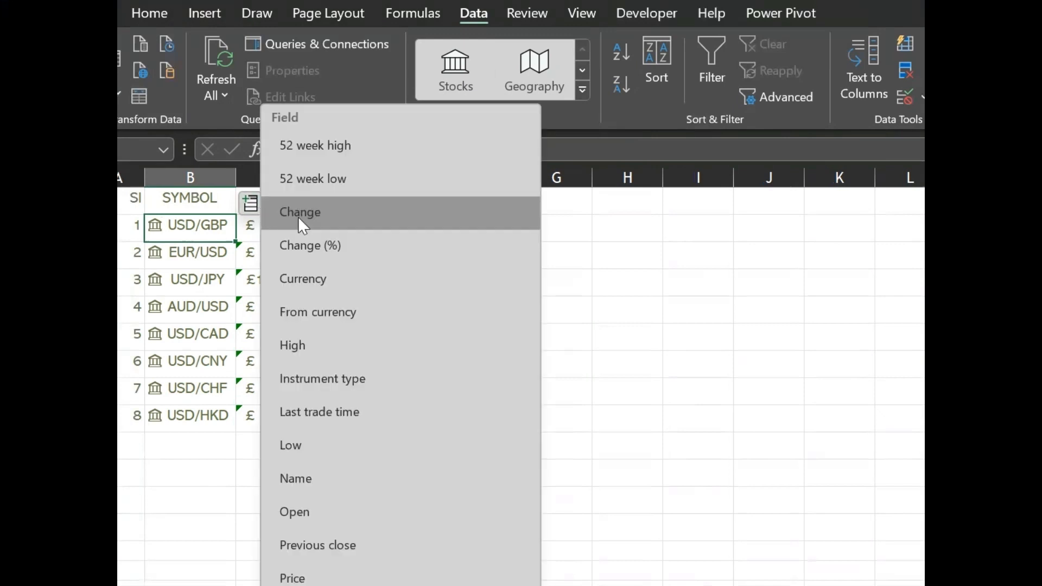
click(341, 348)
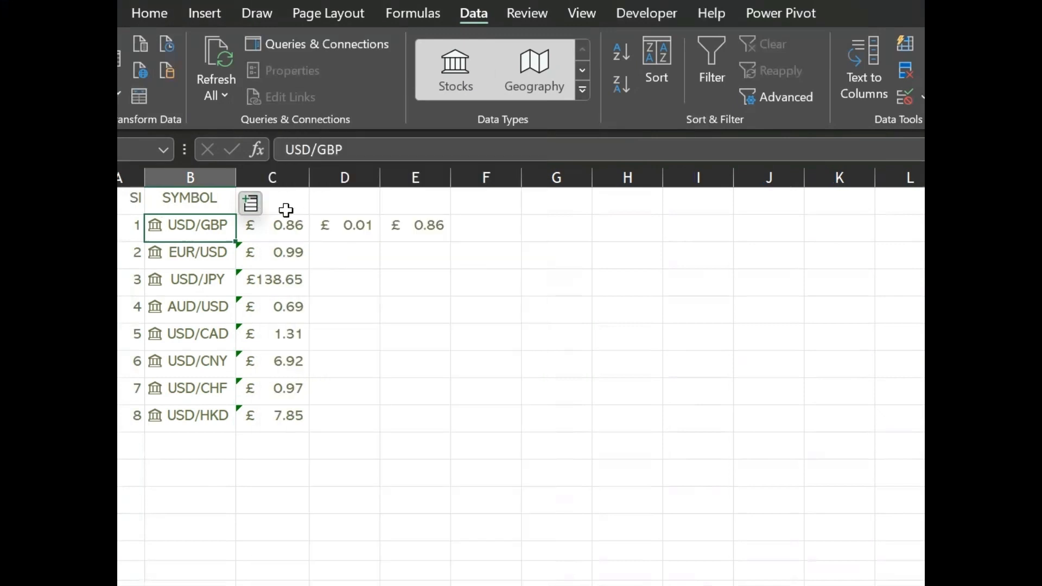
click(250, 204)
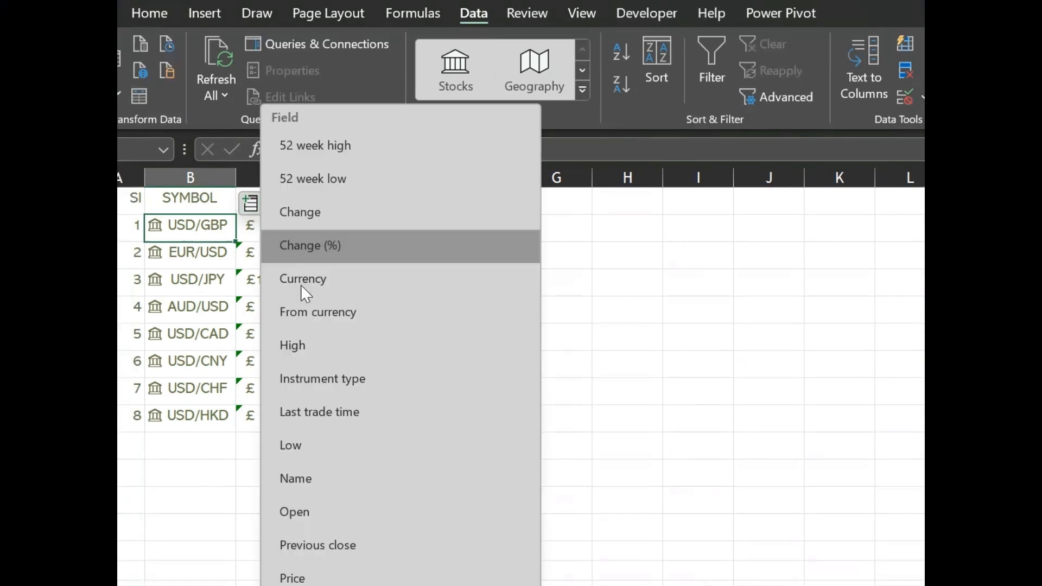
click(325, 444)
click(250, 204)
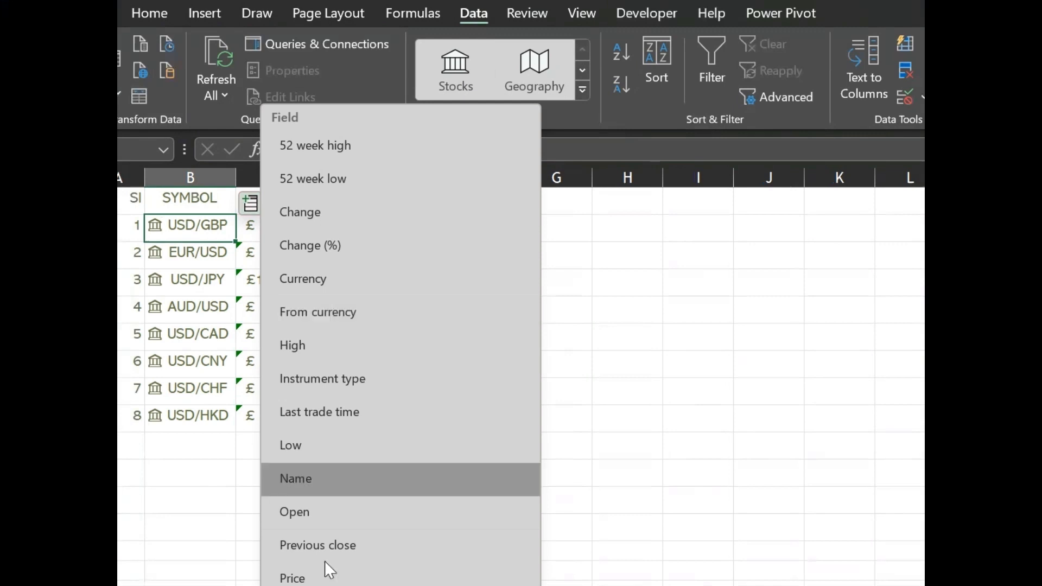
click(312, 585)
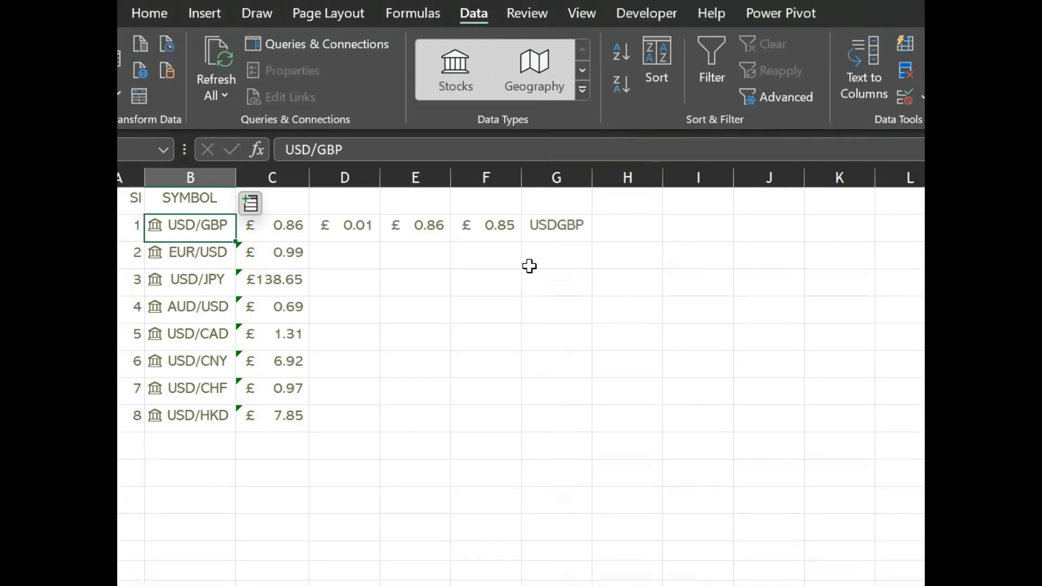
drag(346, 228, 598, 427)
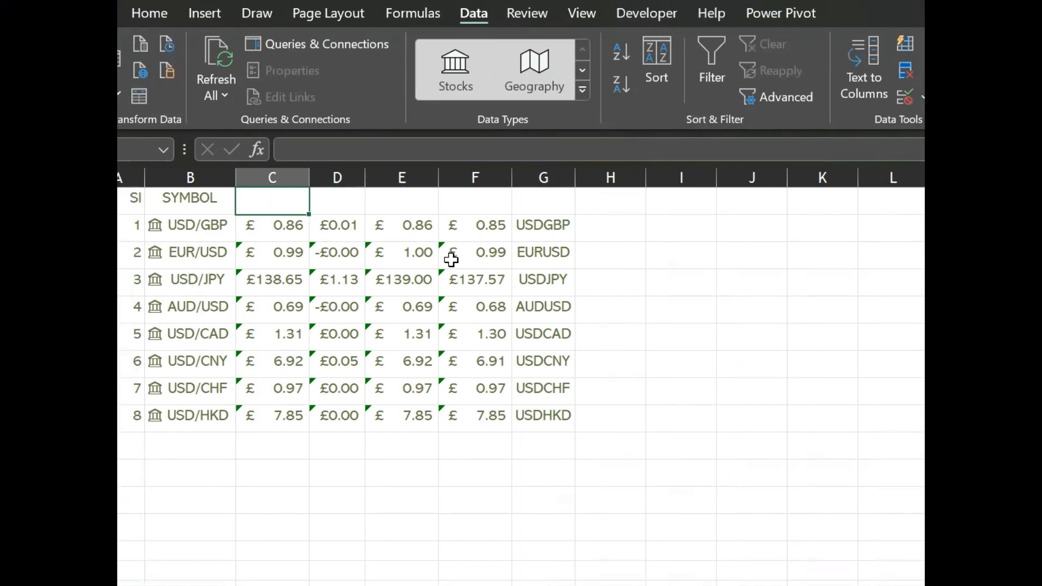
Enter the headings PRICE, CHANGE, HIGH, LOW and TICKER above the extracted data columns C to G.
text(PRICE)
key(Tab)
text(CHANGE)
key(Tab)
text(HIGH)
key(Tab)
text(LOW)
key(Tab)
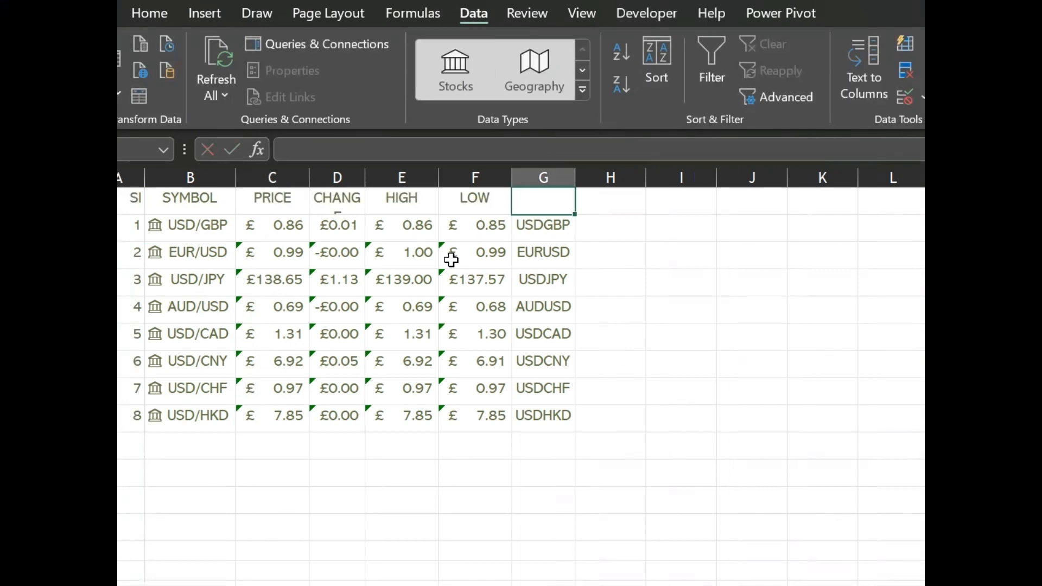
text(TICKER)
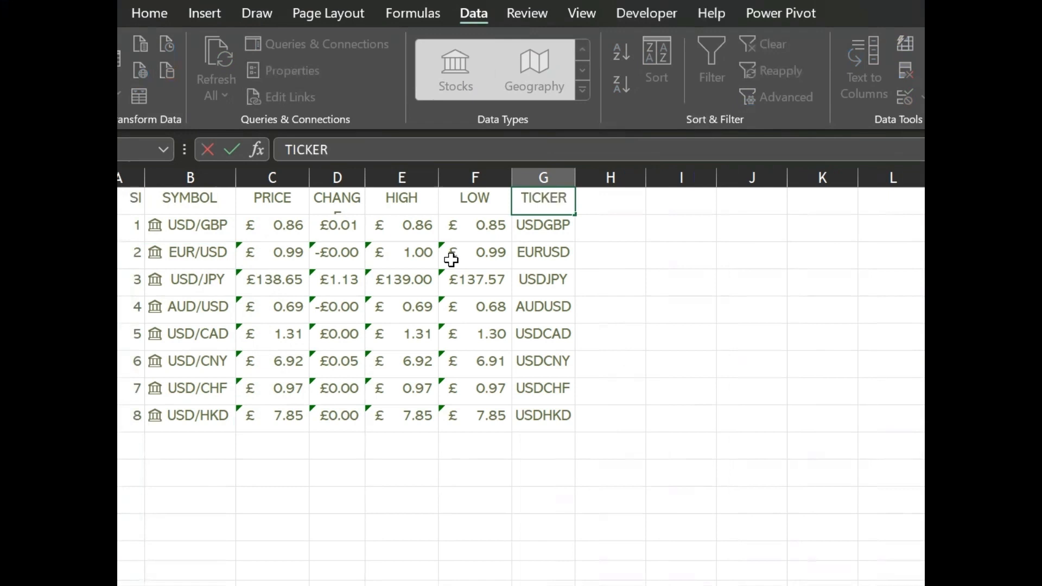
key(Return)
click(374, 462)
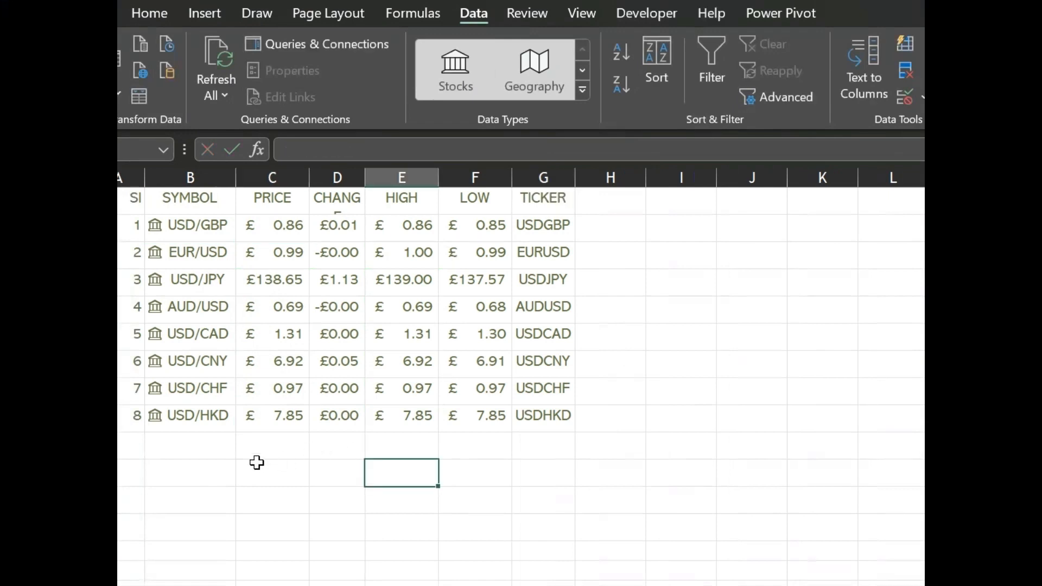
Convert the range A43:G51 into a table with headers and give it a green-header style with grey banded rows.
drag(134, 197, 535, 412)
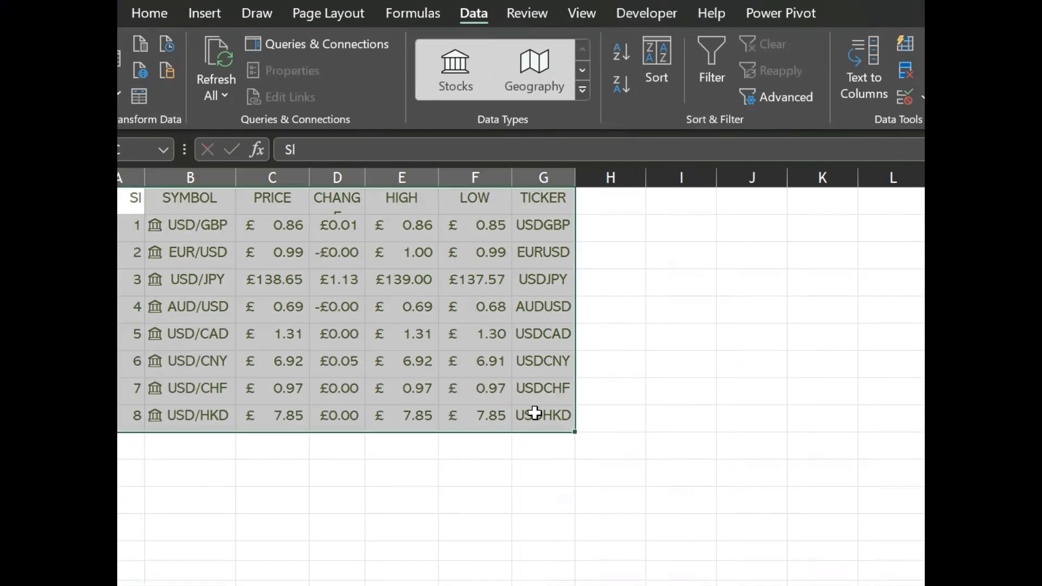
click(204, 15)
click(250, 66)
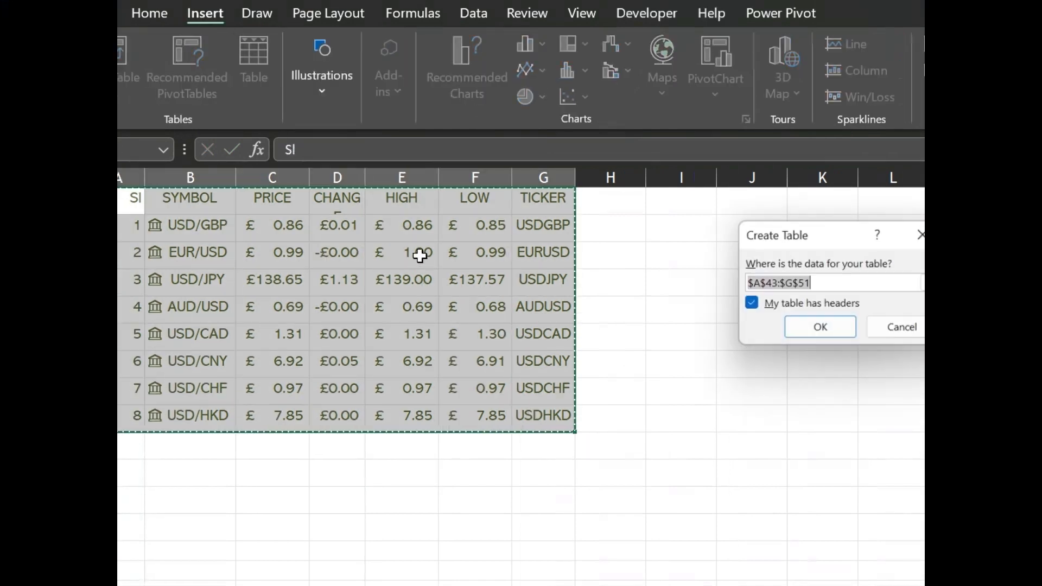
click(824, 329)
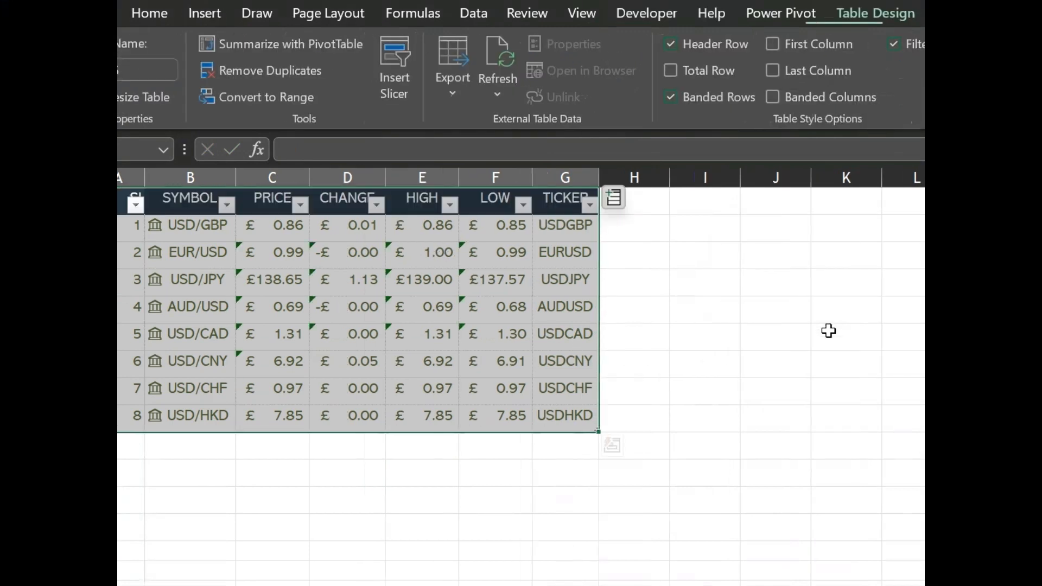
click(923, 98)
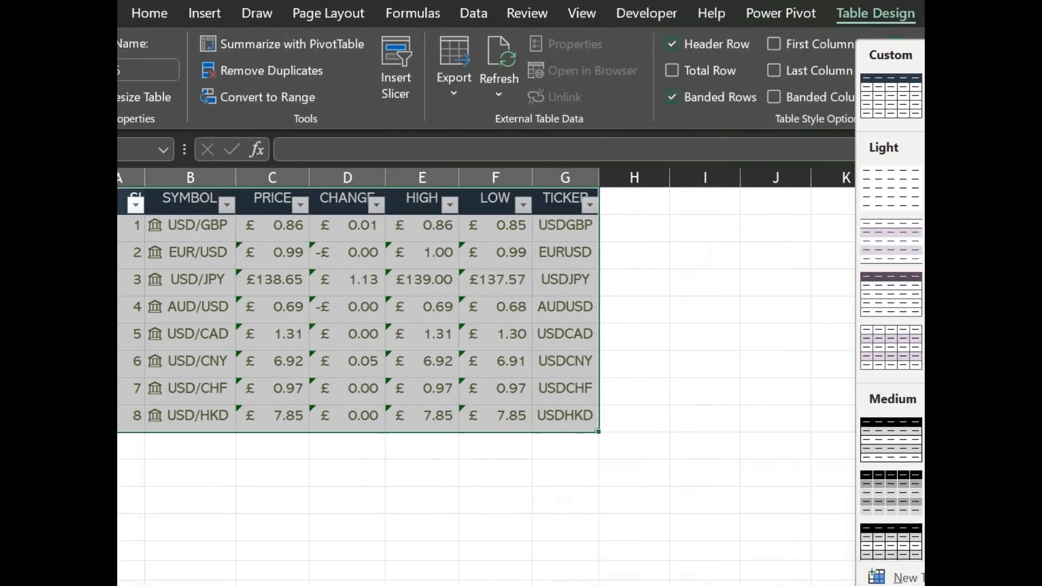
scroll(890, 326, down, 5)
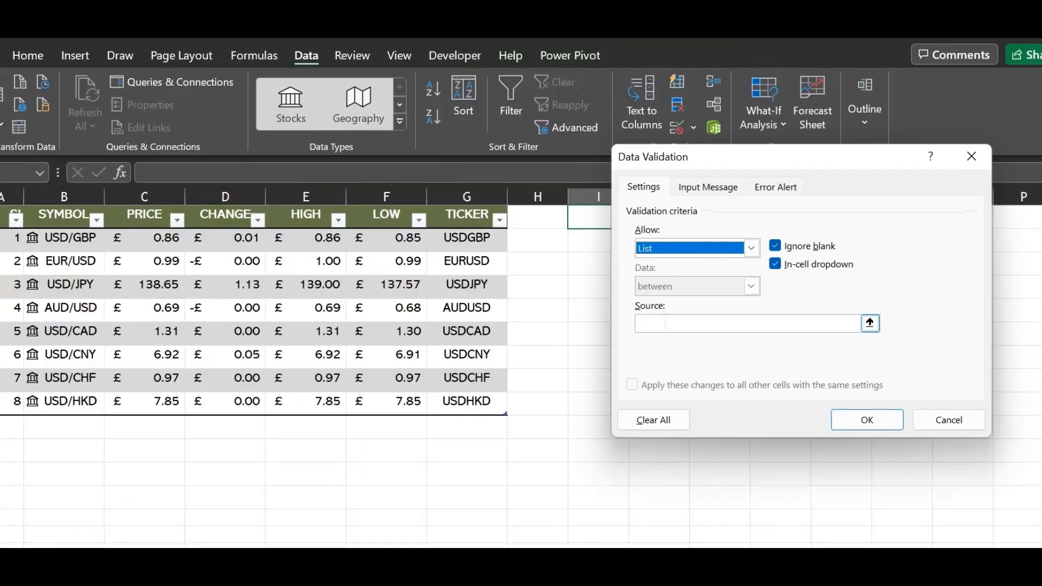
Set up a validation list in cell I43 sourced from the tickers in G44:G51 and choose USDJPY from it.
drag(494, 238, 499, 398)
click(866, 419)
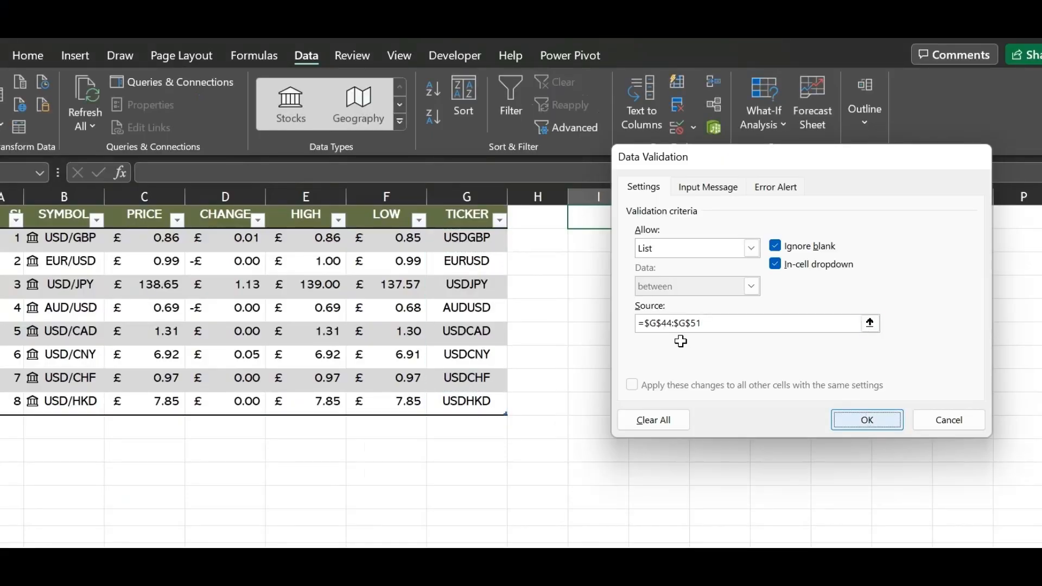
click(636, 220)
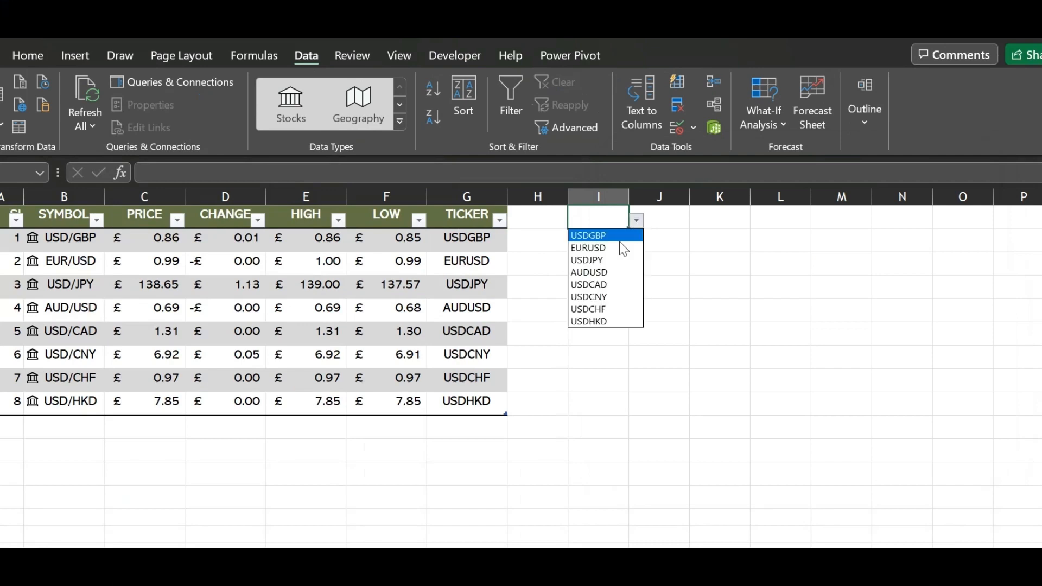
click(614, 250)
click(637, 221)
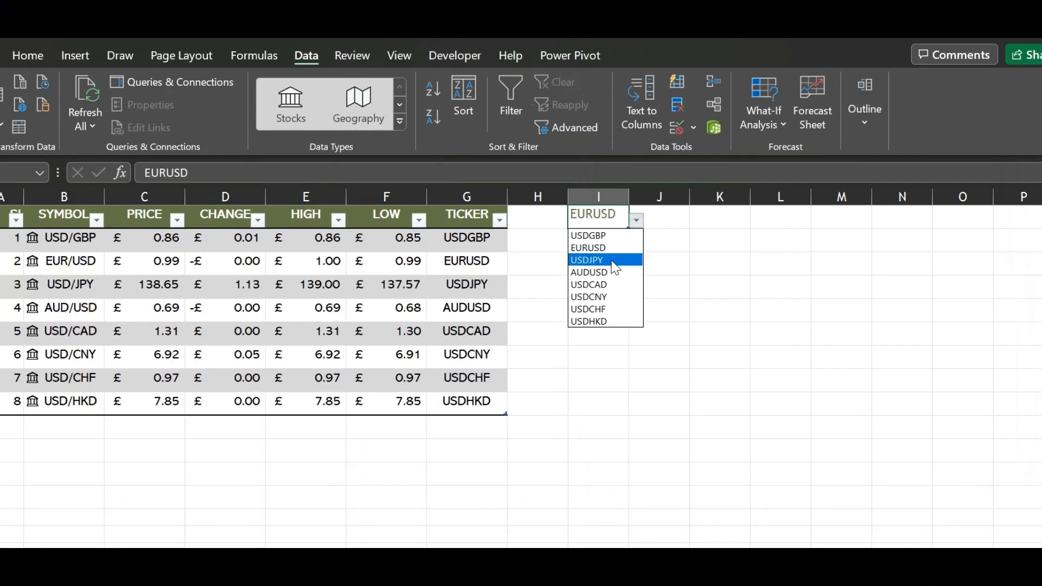
click(610, 262)
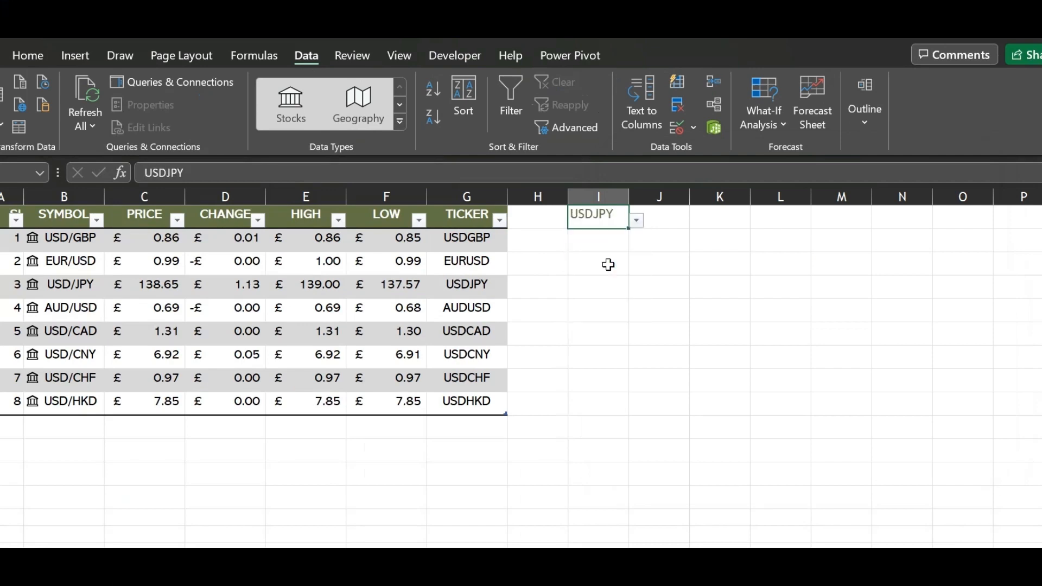
Enter the label DATE FROM in cell H44 and reduce its font size to 10.
click(551, 243)
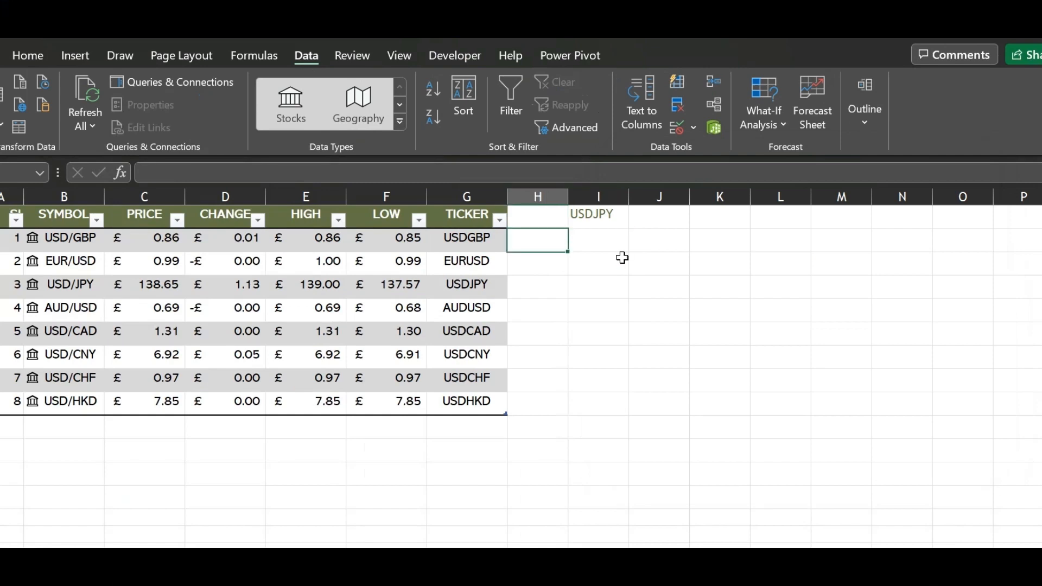
text(dA)
key(BackSpace)
key(BackSpace)
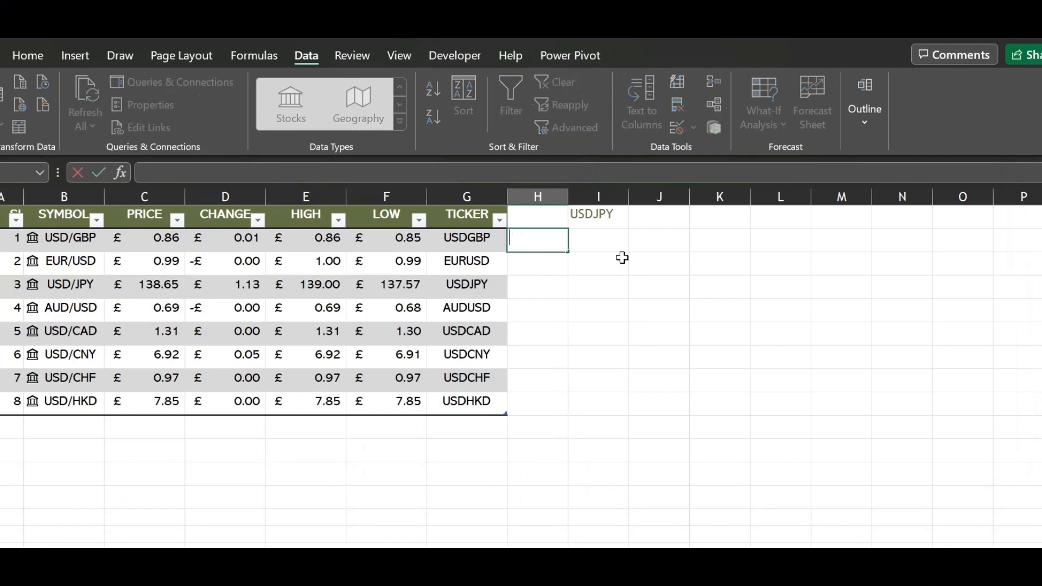
text(DATE FROM)
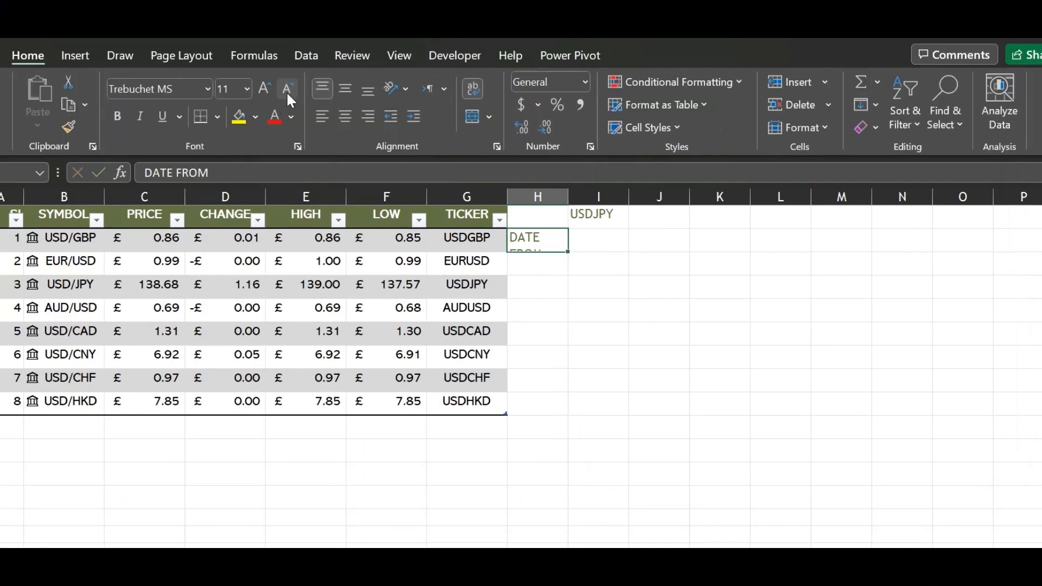
click(287, 89)
click(286, 89)
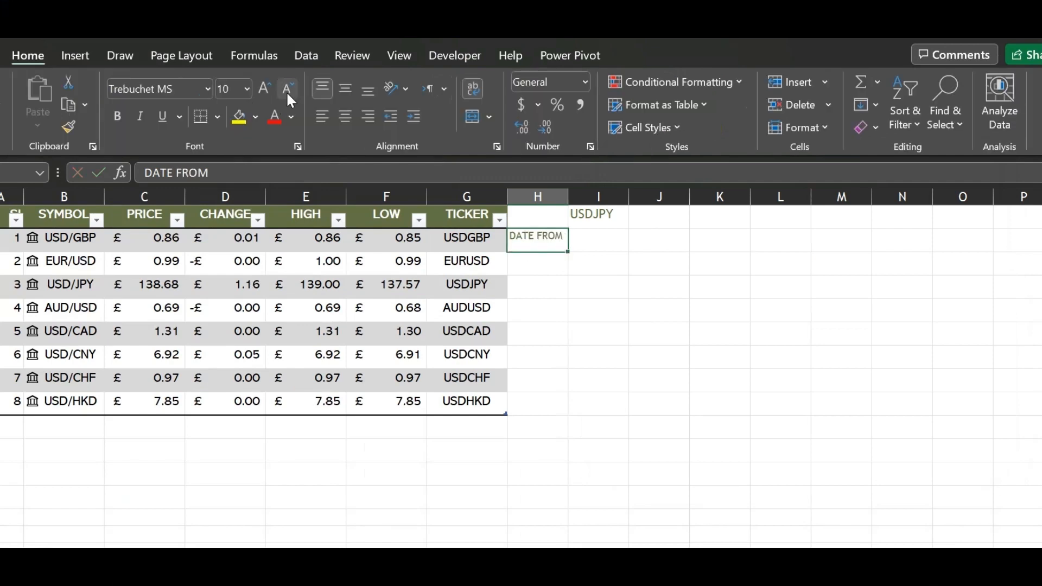
Enter the label DATE TO in cell H45 and the formula =TODAY() in I45 beside it.
click(545, 259)
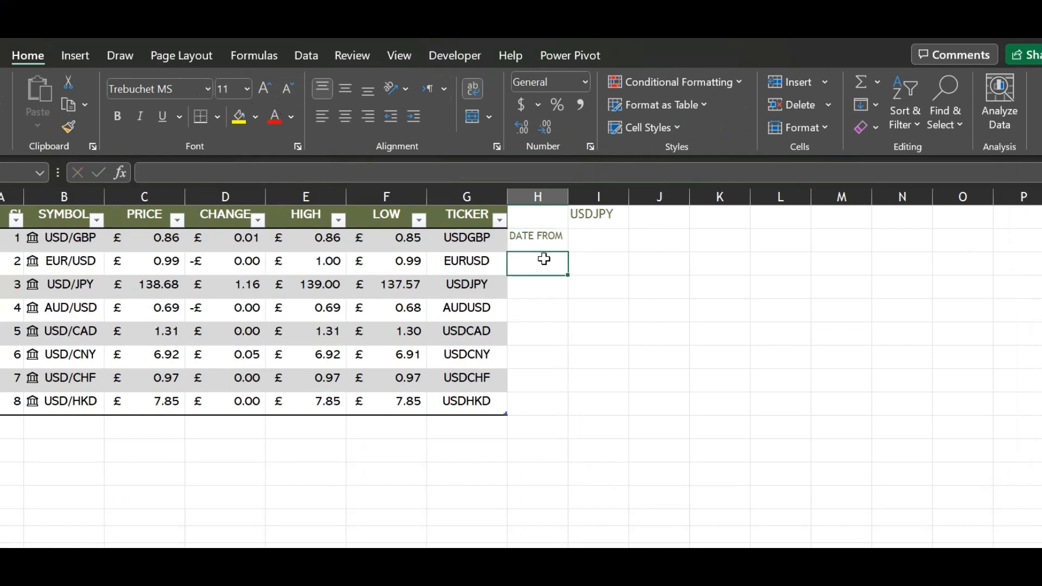
text(DATE TO)
key(Tab)
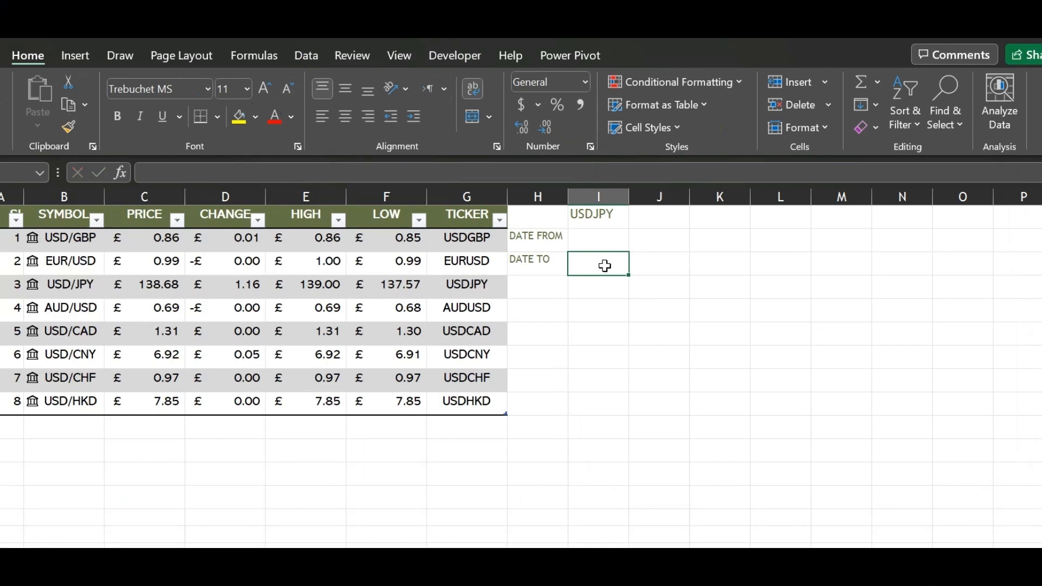
text(=TO)
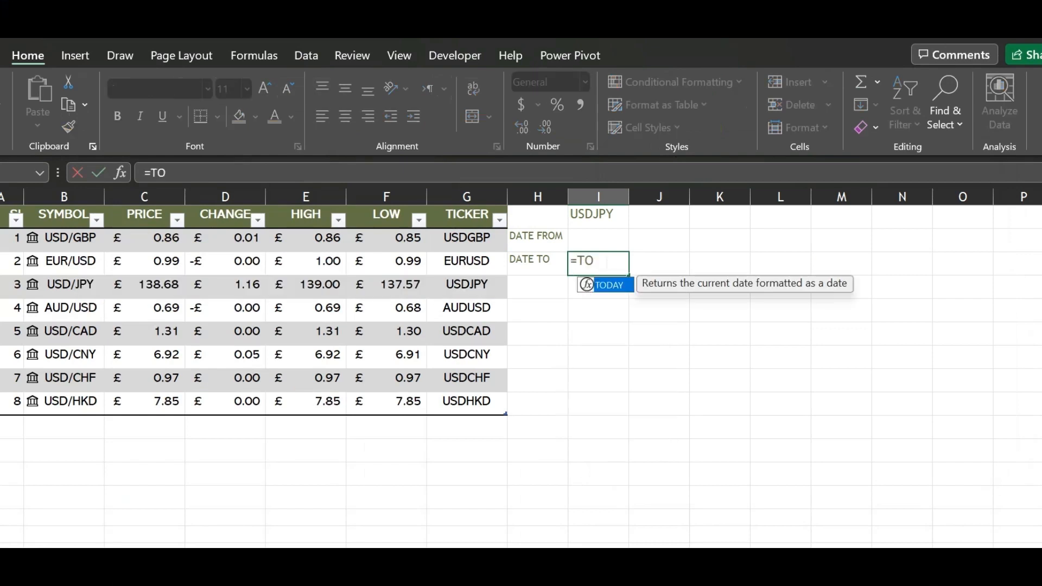
text(DAY())
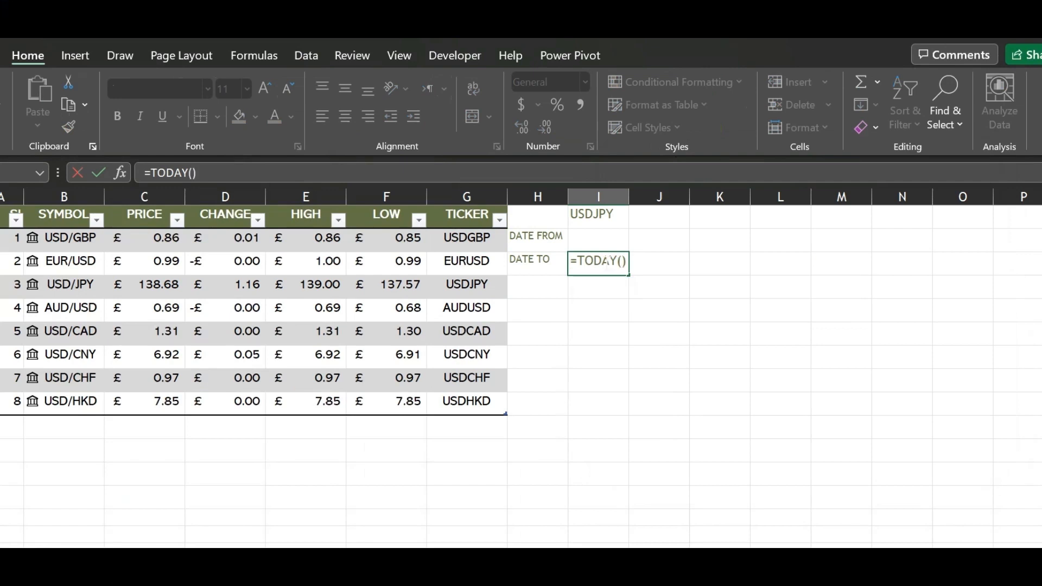
key(Return)
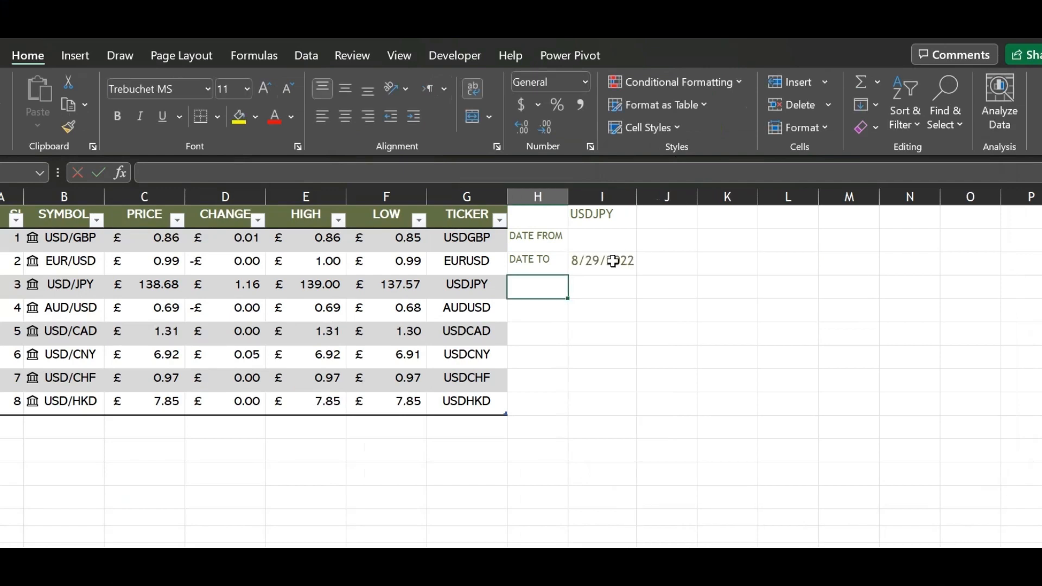
Reduce the font size of H44:I45 to 9 and narrow column I slightly.
drag(542, 236, 596, 242)
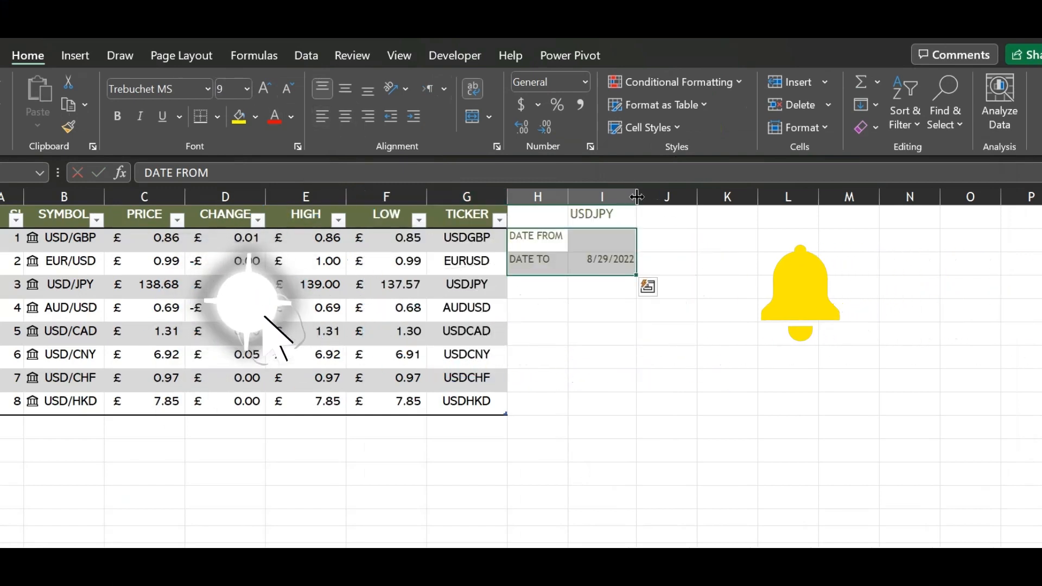
drag(636, 197, 628, 196)
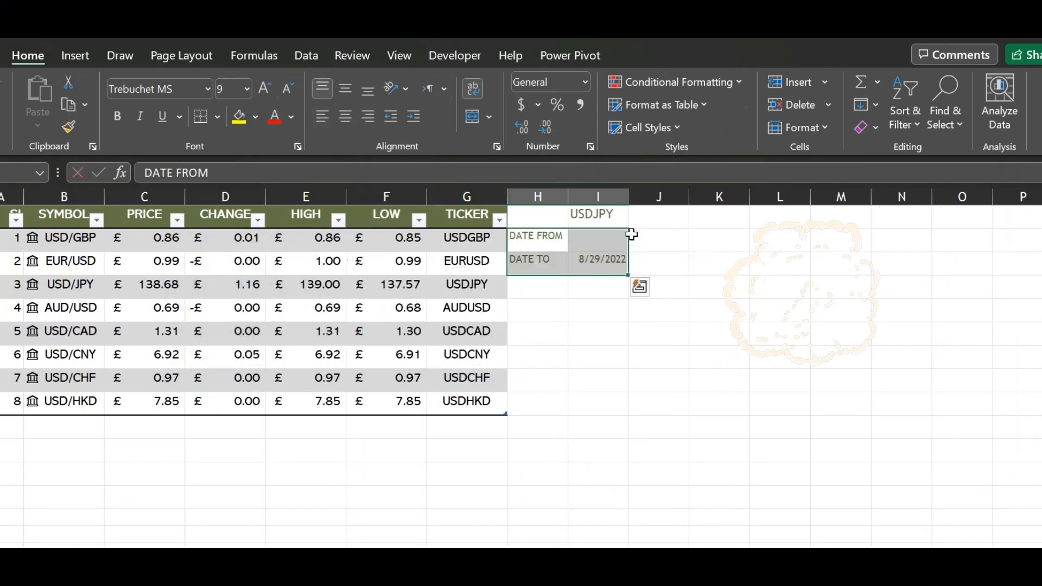
Enter the formula =I45-60 in cell I44 as the DATE FROM value.
click(596, 241)
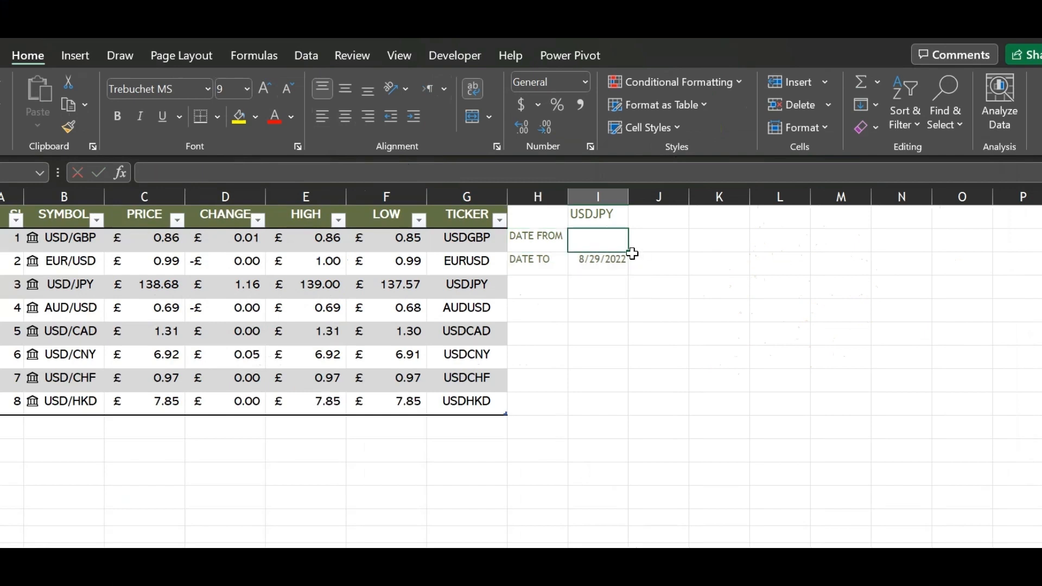
text(=)
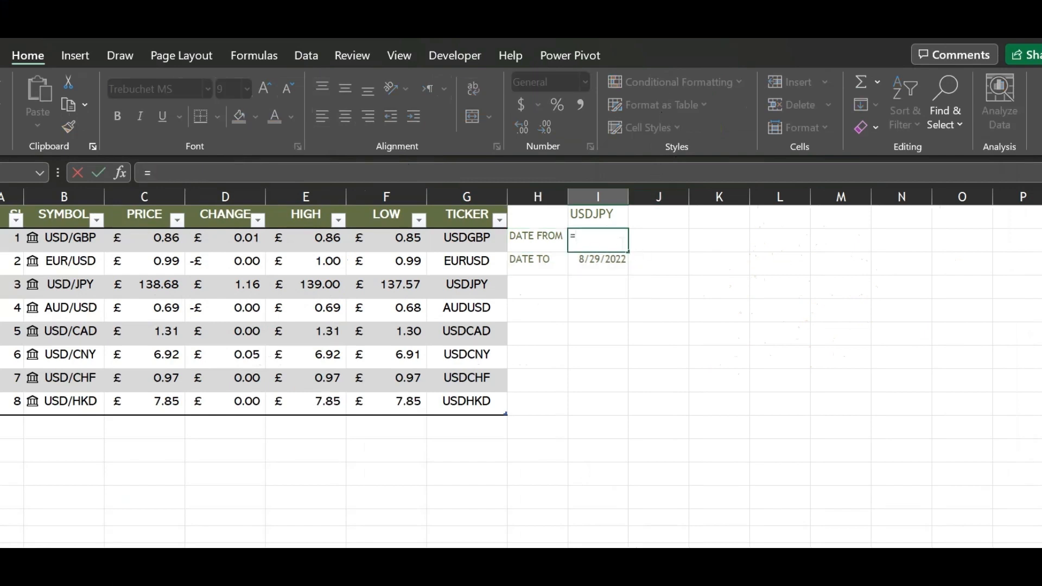
click(612, 260)
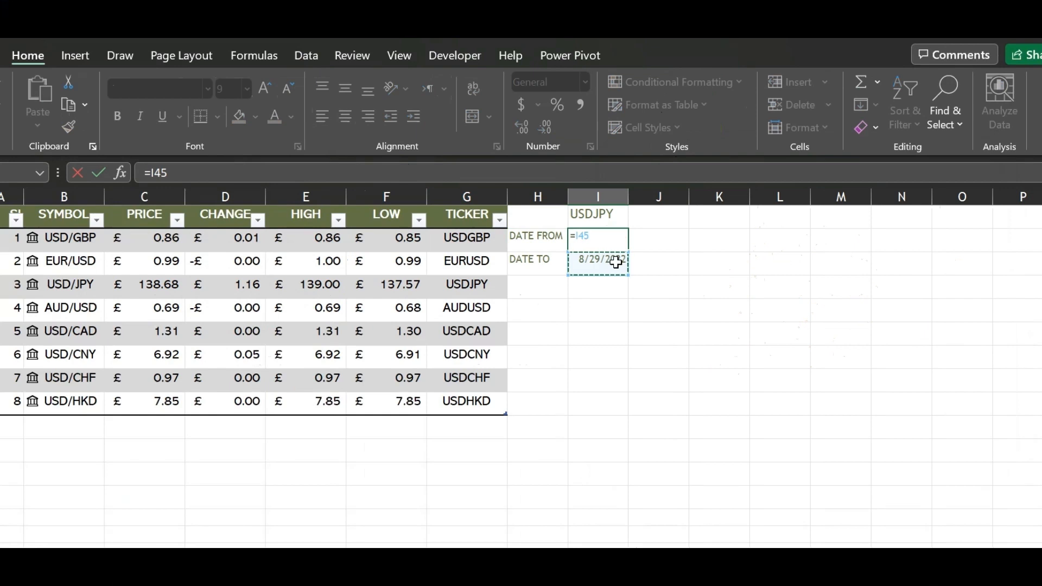
text(-60)
key(Return)
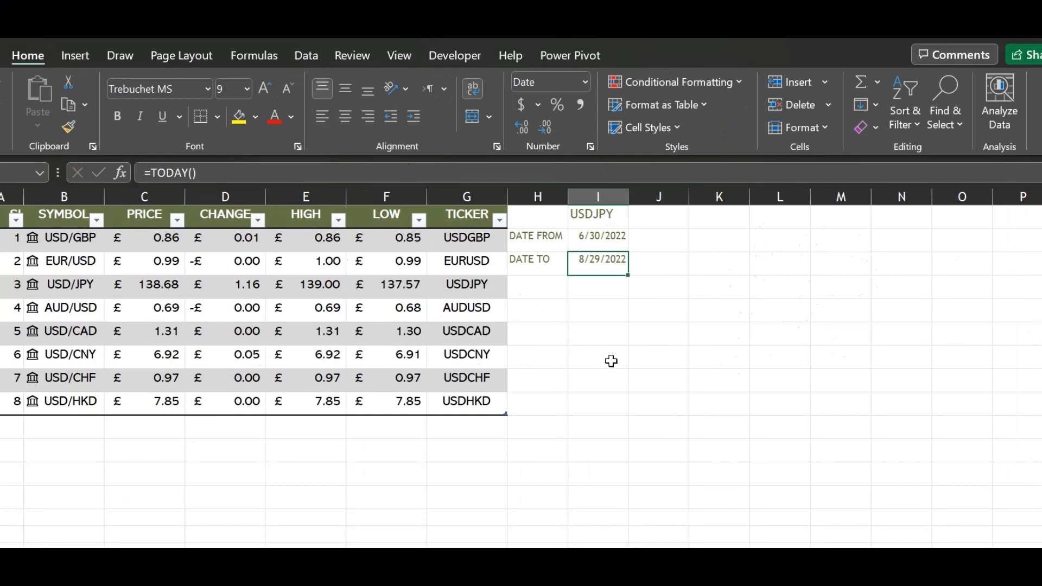
Format the two dates in I44:I45 with the 14-Mar-12 date type.
drag(603, 236, 612, 263)
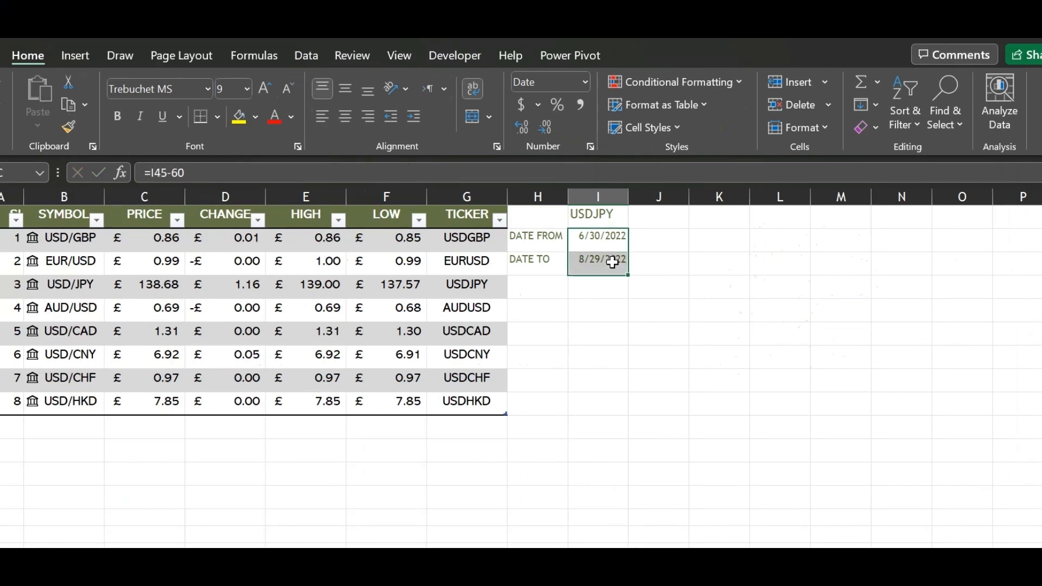
click(299, 144)
click(626, 113)
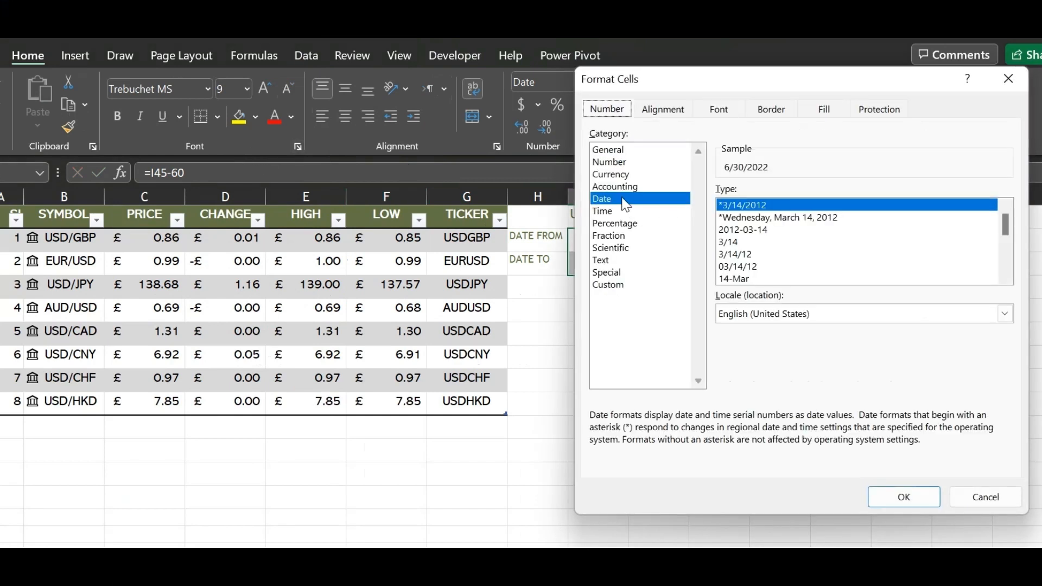
click(754, 278)
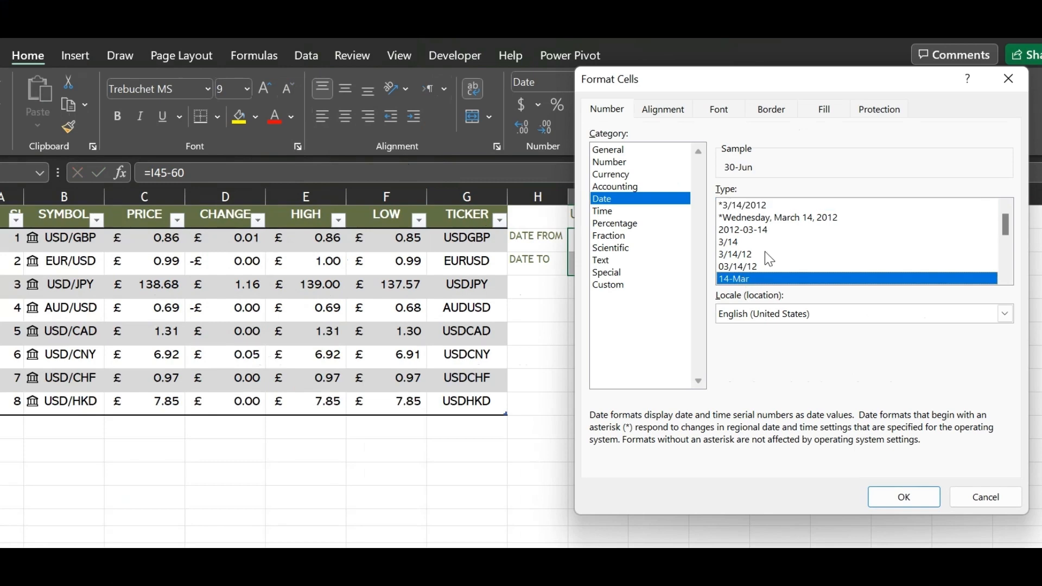
scroll(764, 251, down, 1)
click(764, 254)
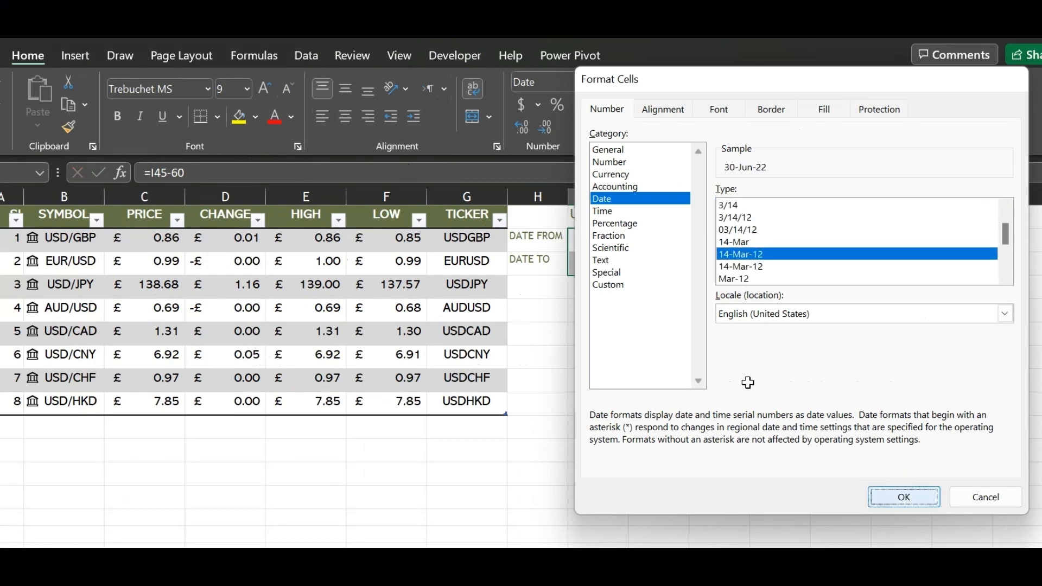
click(915, 498)
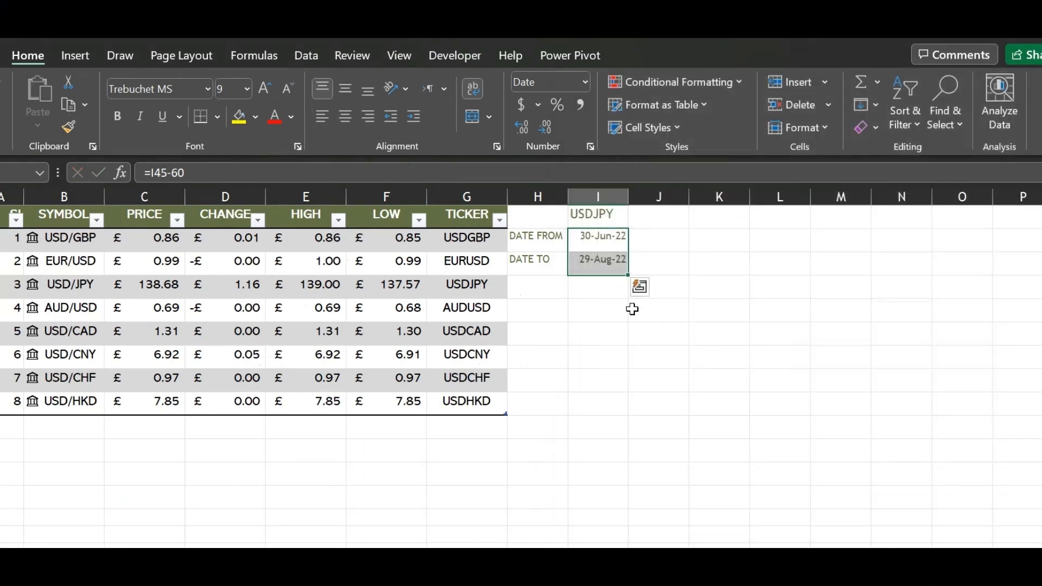
Begin a STOCKHISTORY formula in cell I46 with I43 as stock, I44 as start date and I45 as end date.
click(623, 309)
key(Up)
text(=)
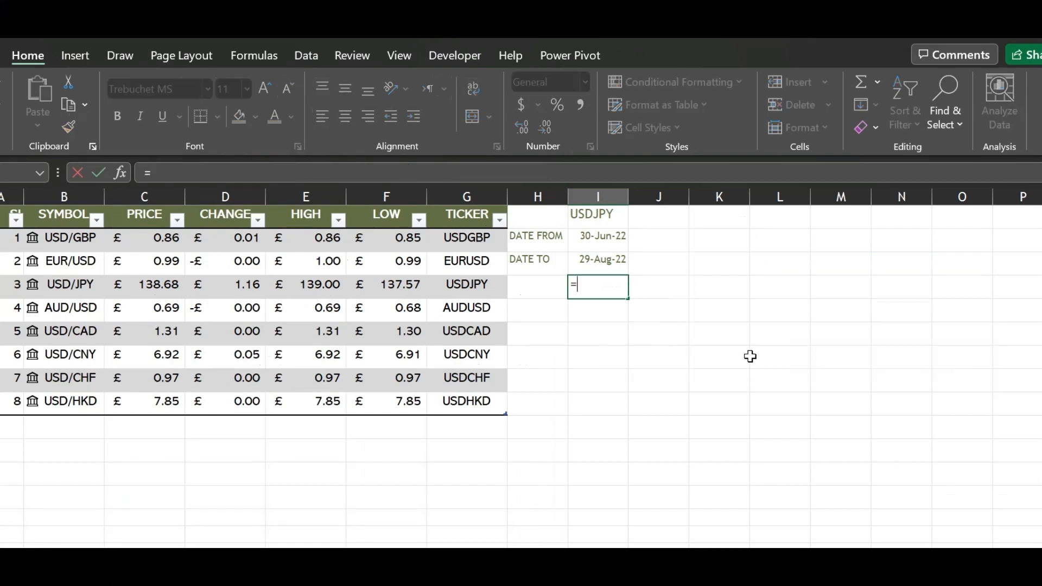
text(STOCKHIST)
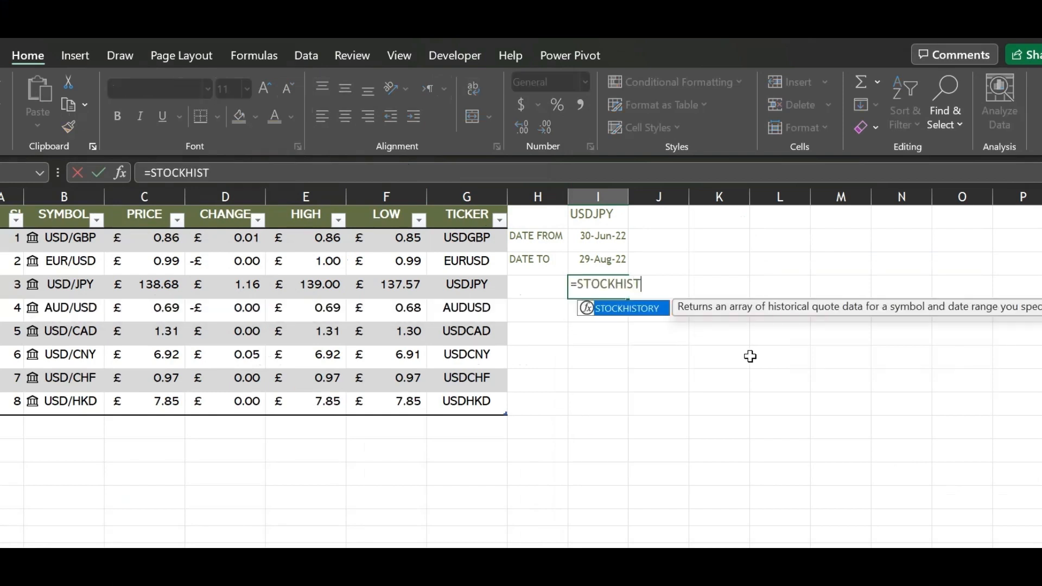
text(ORY()
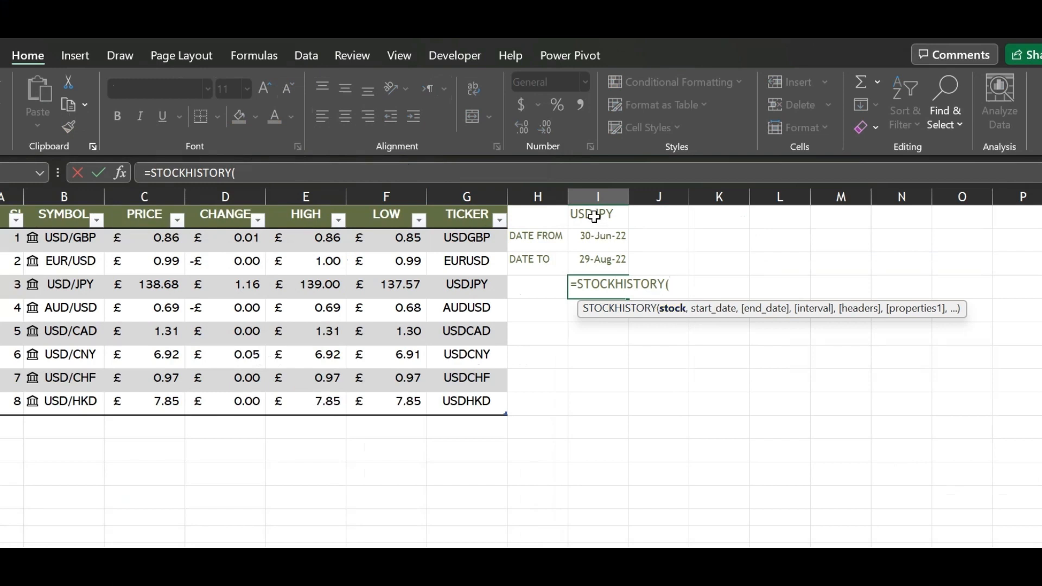
click(594, 216)
text(,)
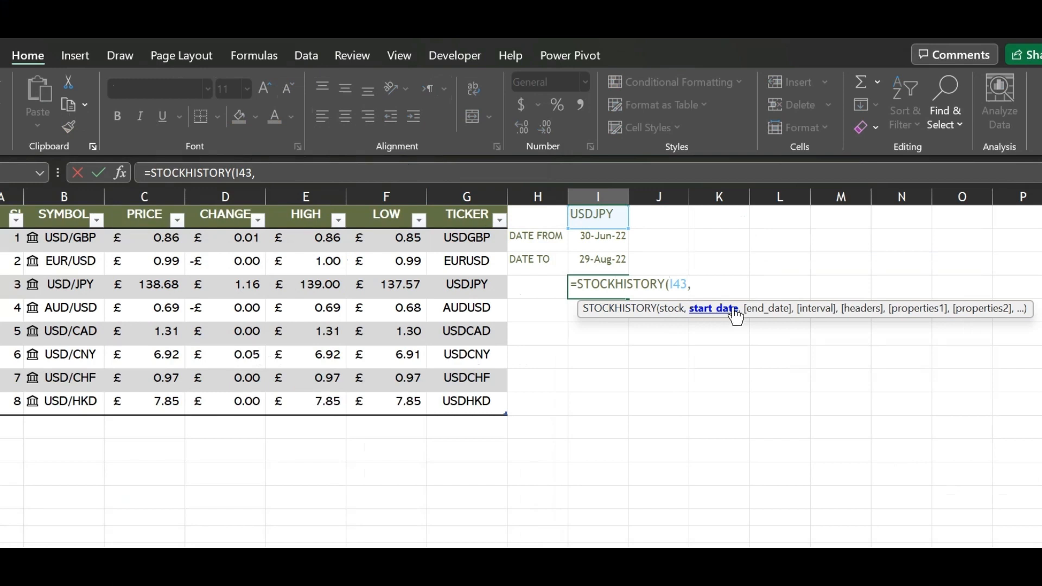
click(616, 242)
text(,)
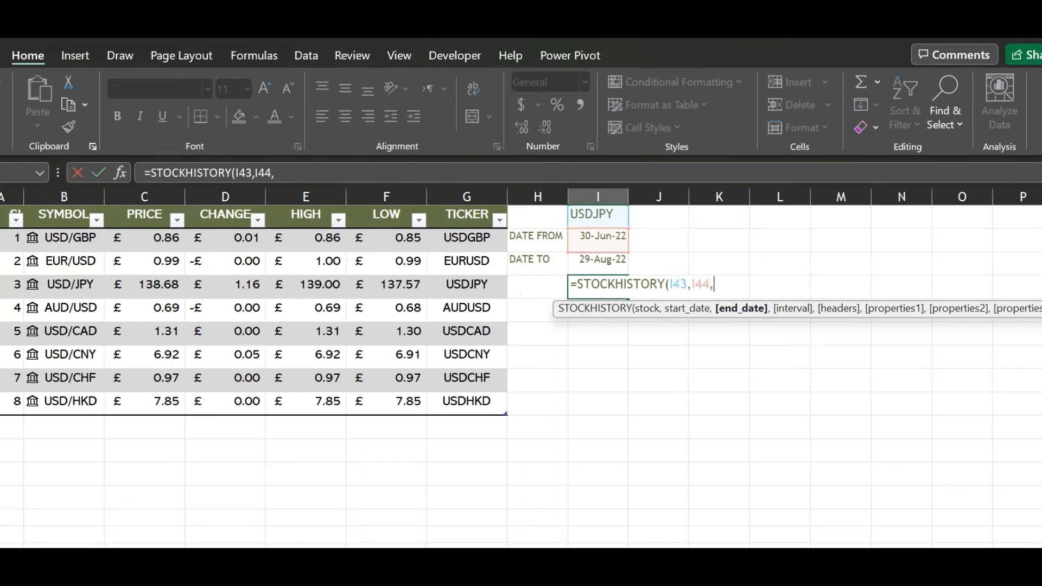
click(610, 264)
text(,)
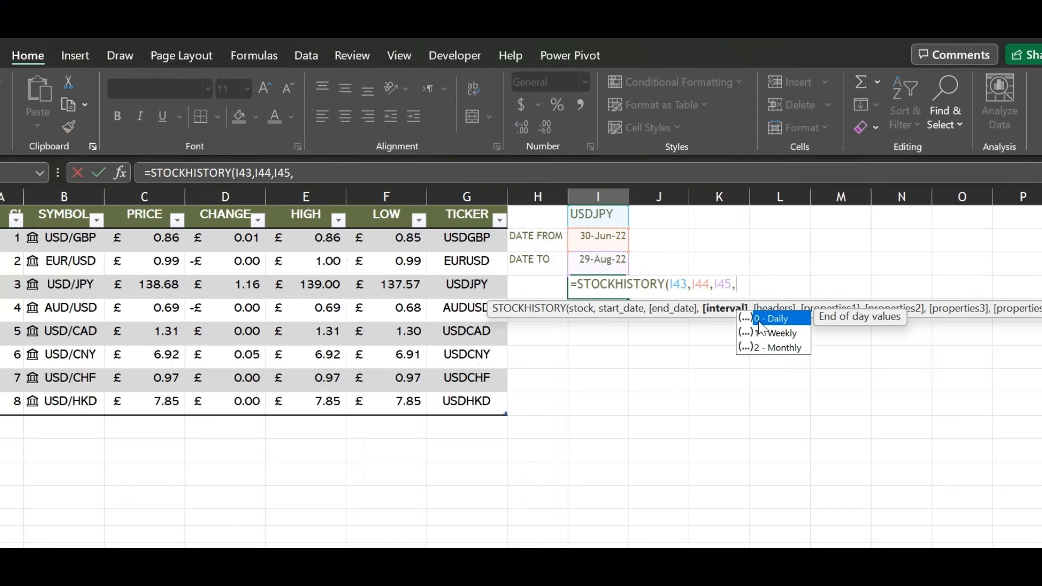
Complete the STOCKHISTORY formula with daily interval 0, no header 0 and High property 3, and autofit column I.
text(0,0)
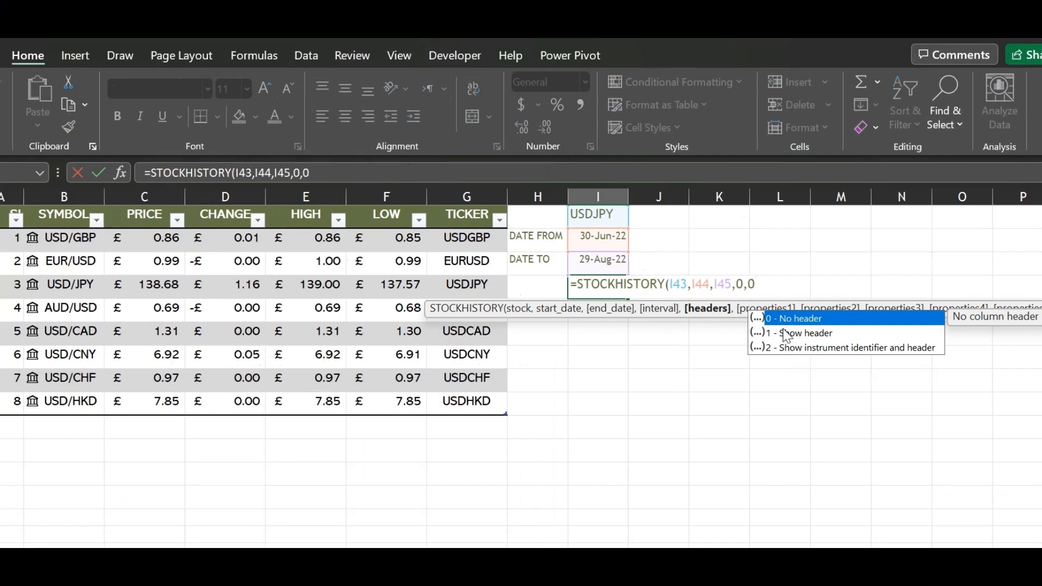
text(,)
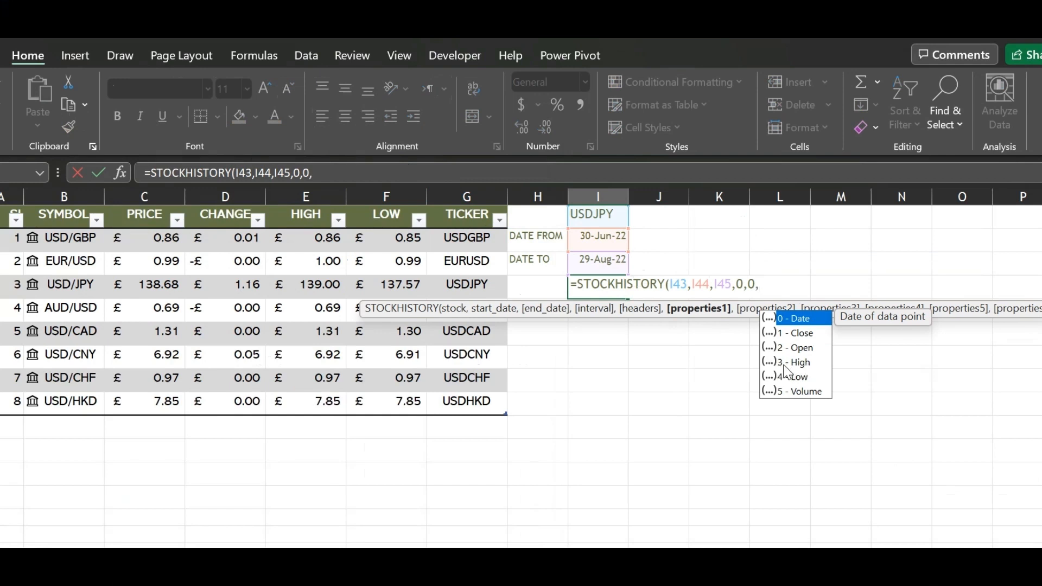
key(Down)
key(Down)
key(Down)
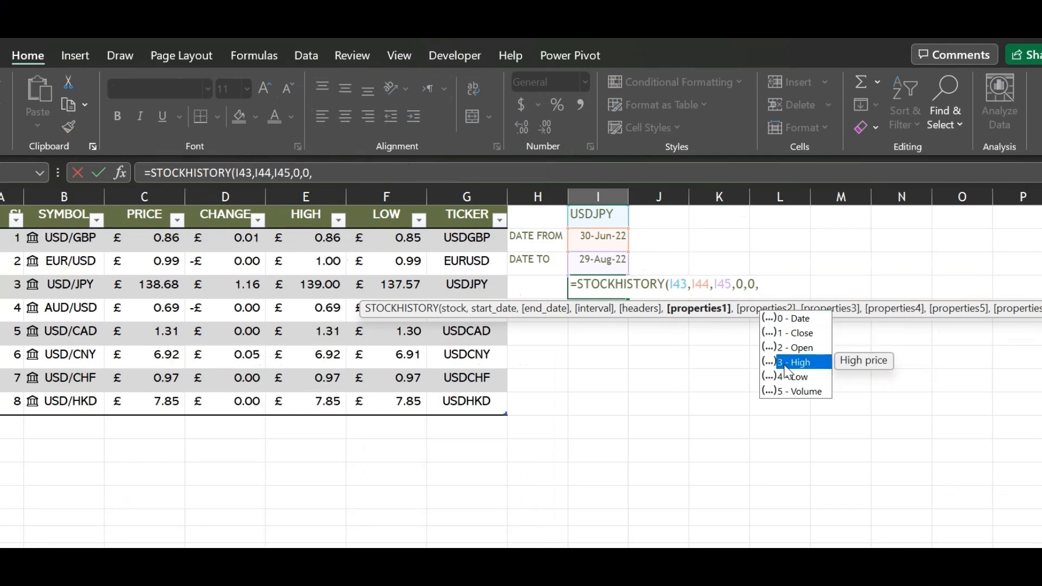
text(3)
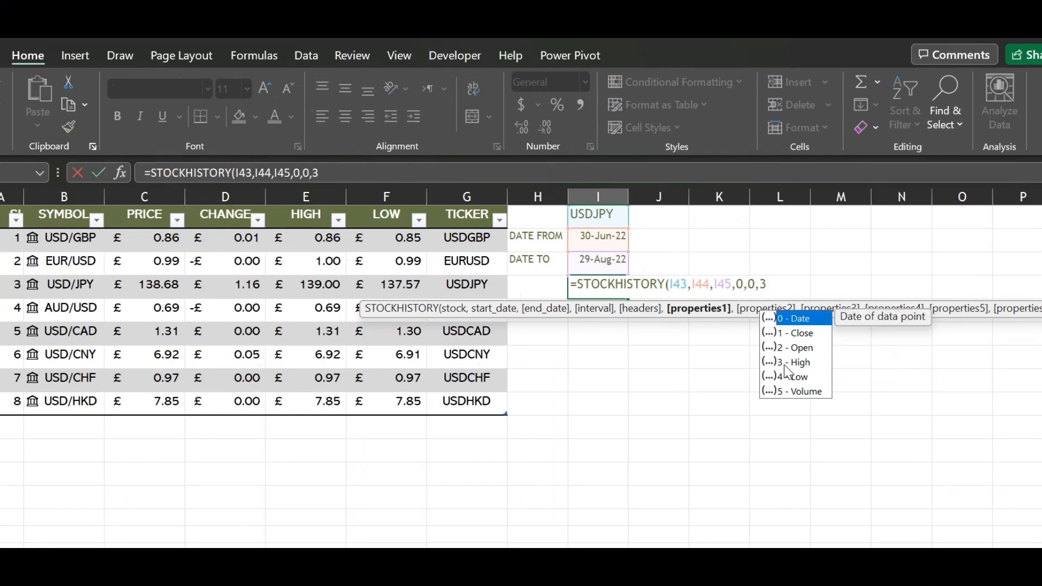
text(,)
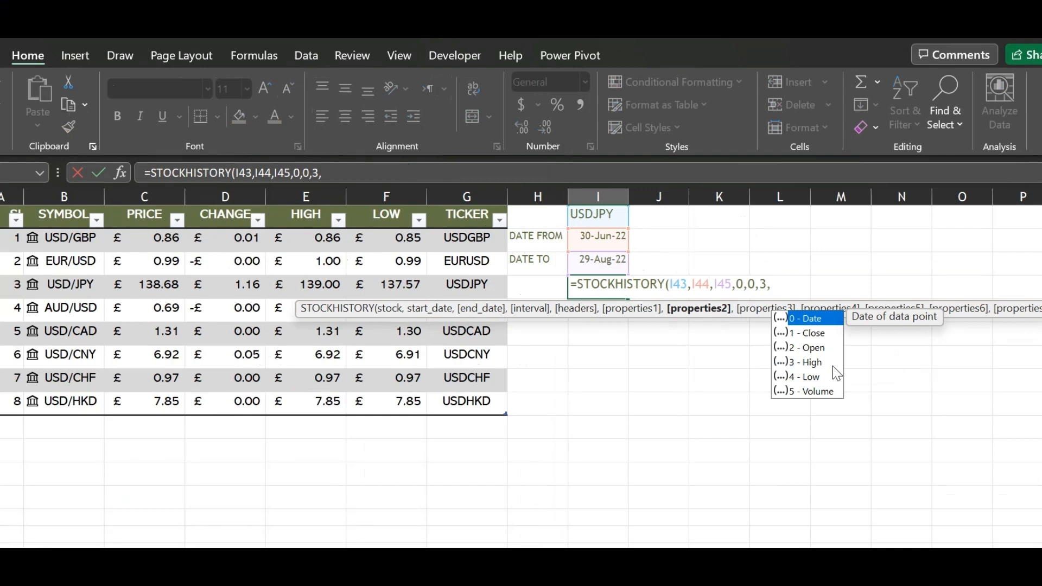
key(BackSpace)
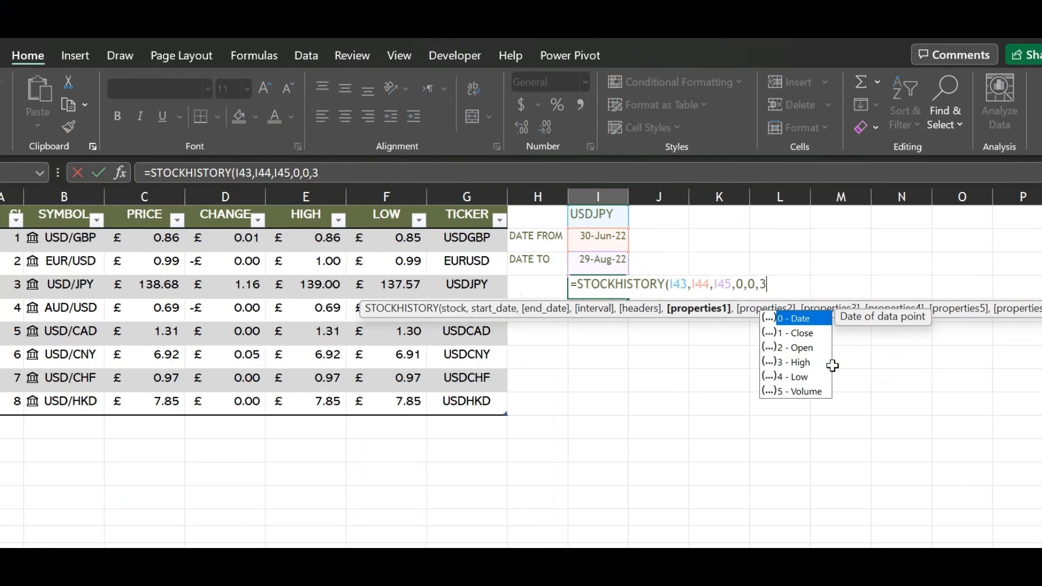
key(Escape)
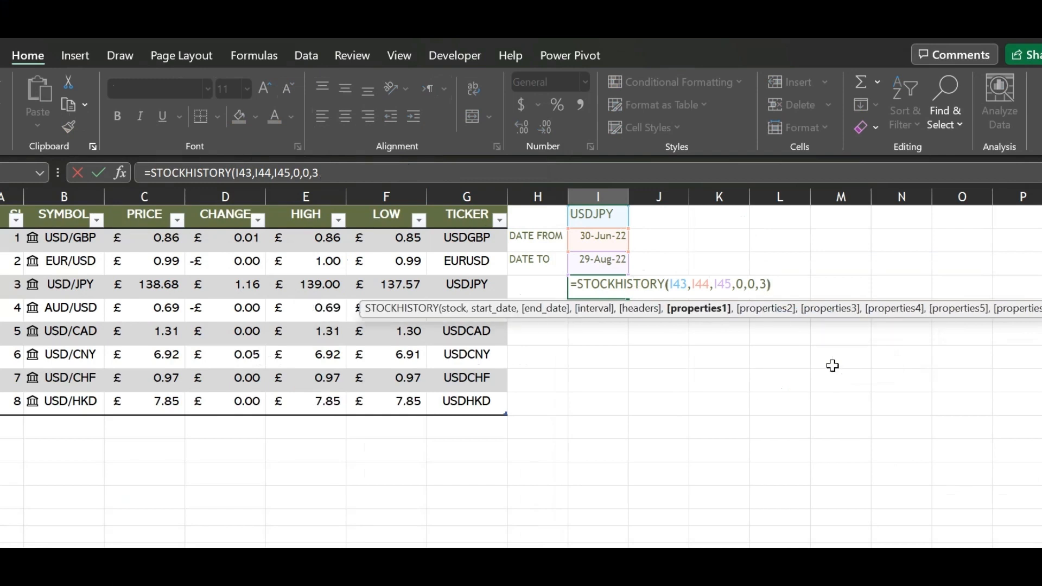
text())
key(Return)
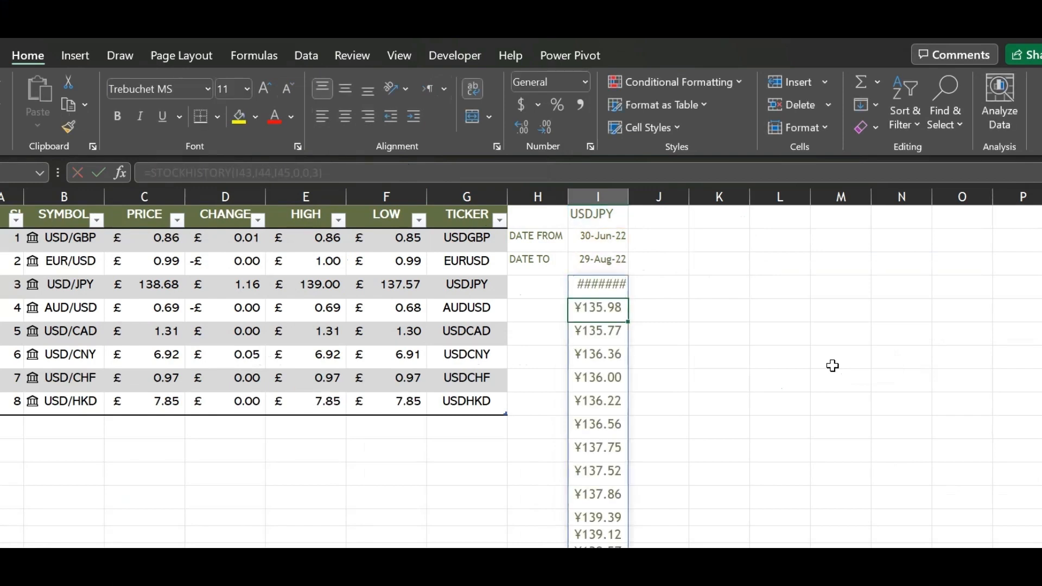
double_click(629, 199)
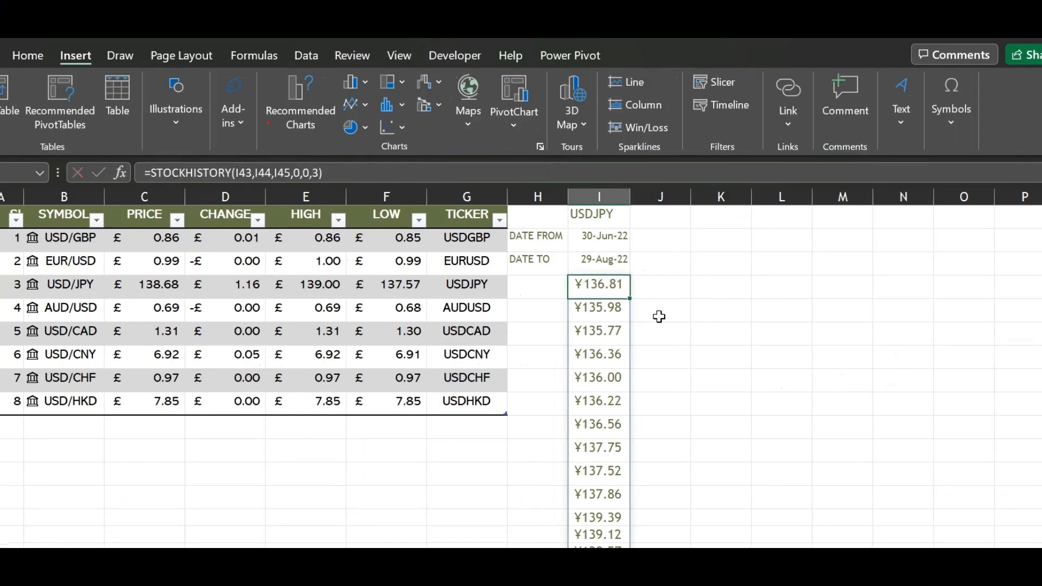
Insert a line chart of the historical high prices listed in column I from I46 down.
scroll(679, 324, down, 11)
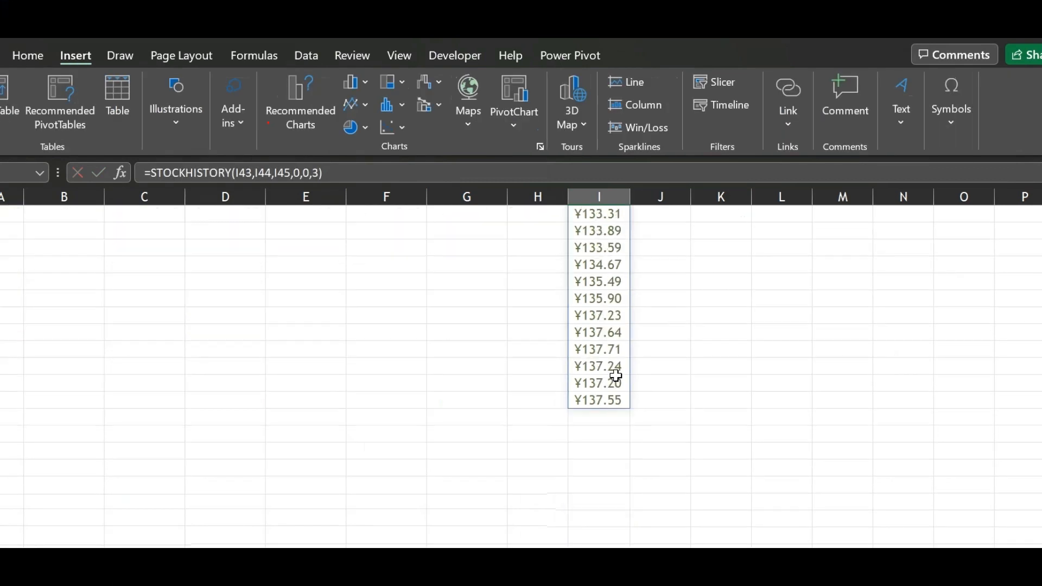
shift+click(617, 399)
click(642, 420)
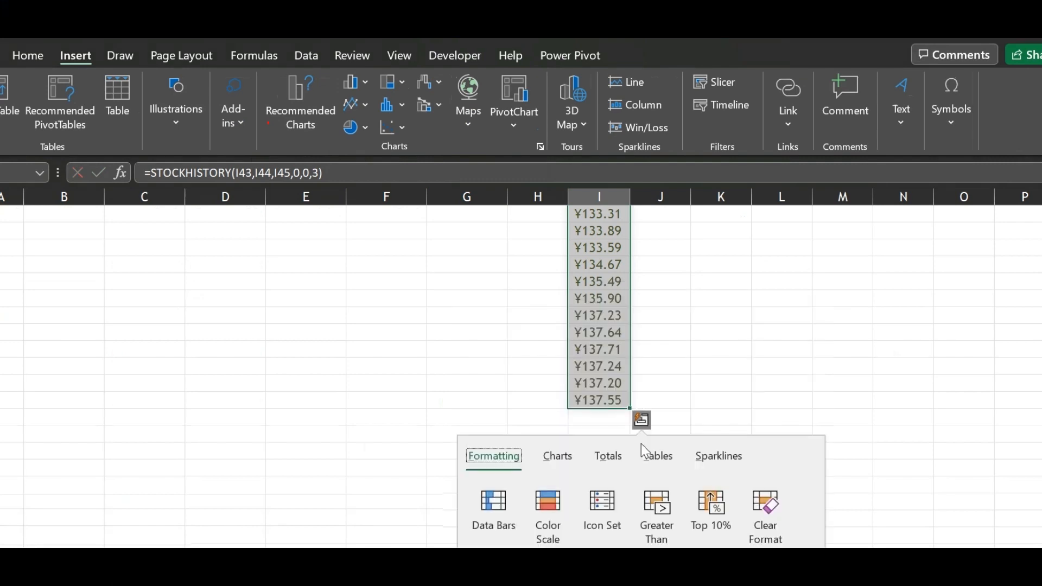
click(557, 458)
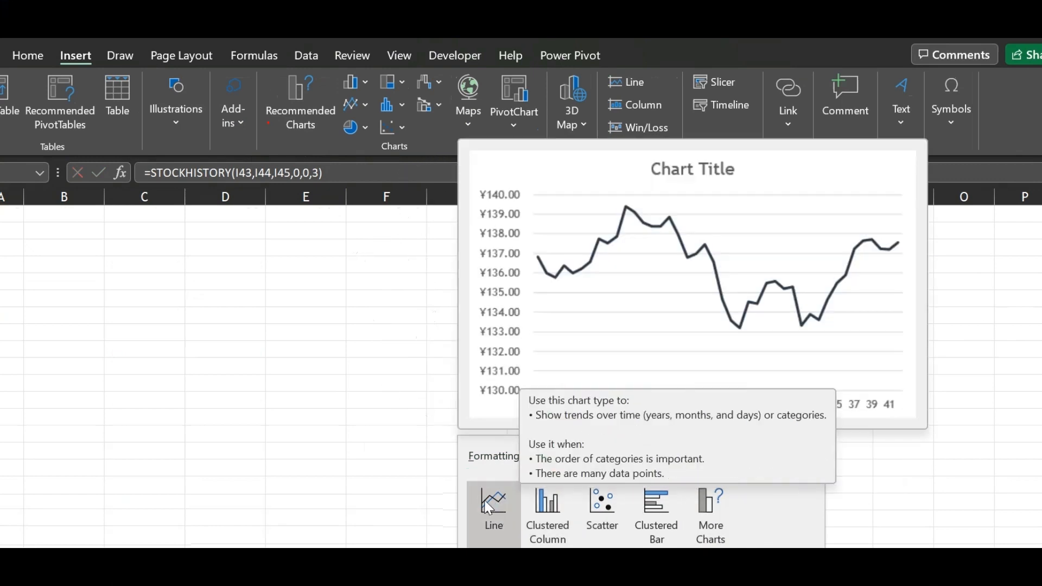
click(489, 508)
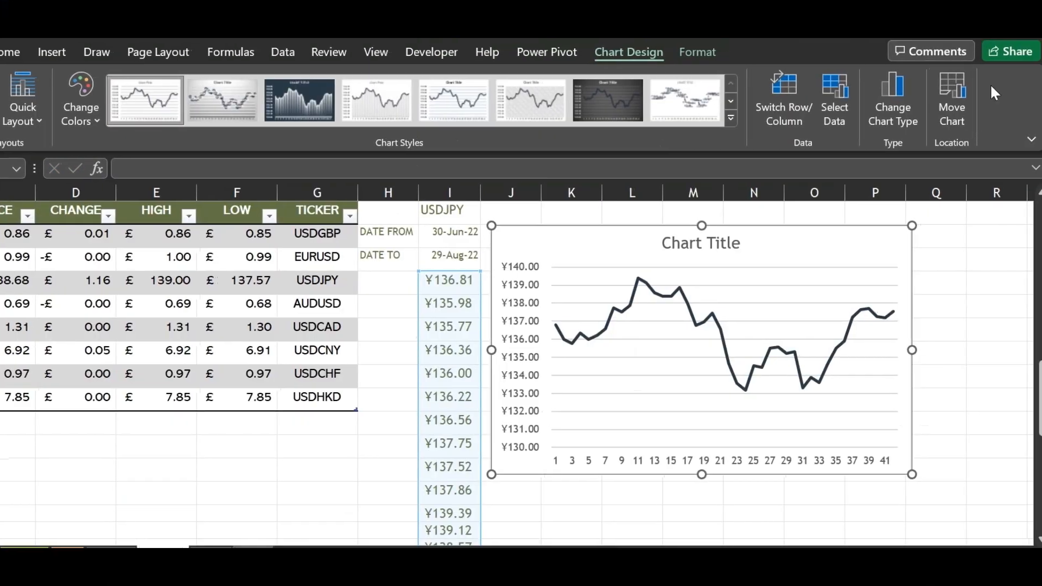
Try data labels on the price line chart and turn them off again.
click(874, 273)
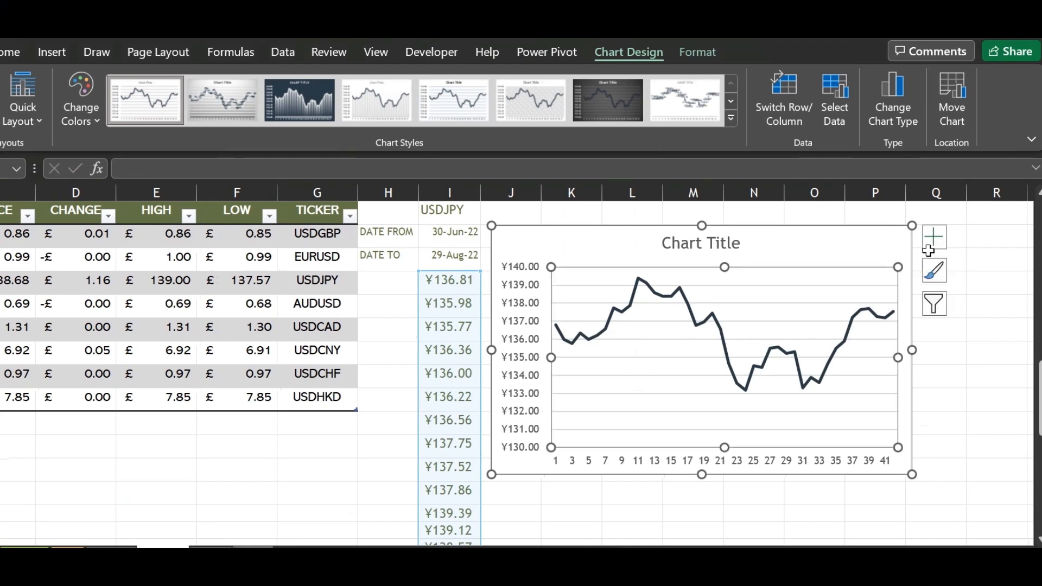
click(932, 243)
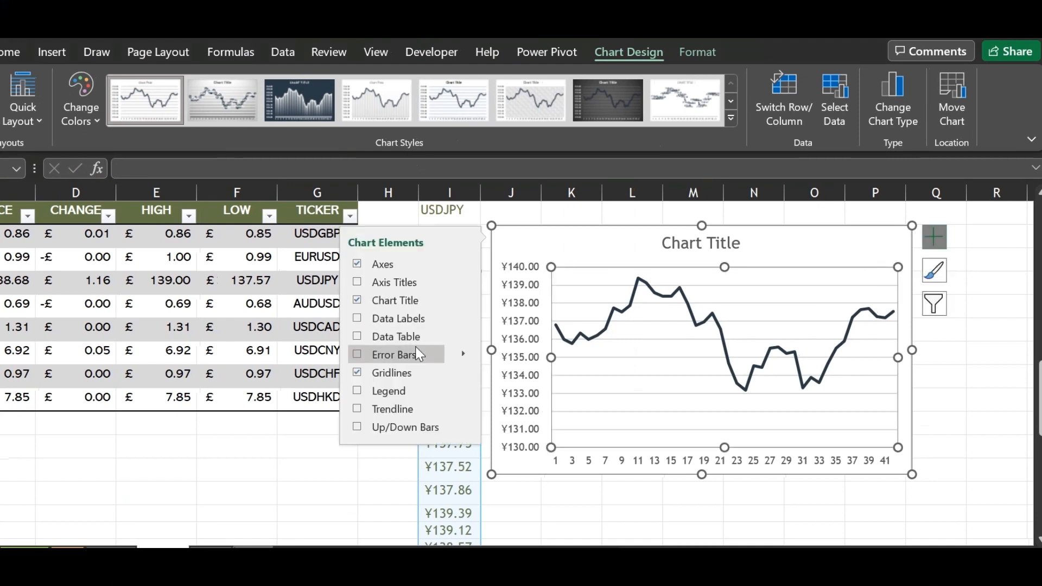
click(357, 318)
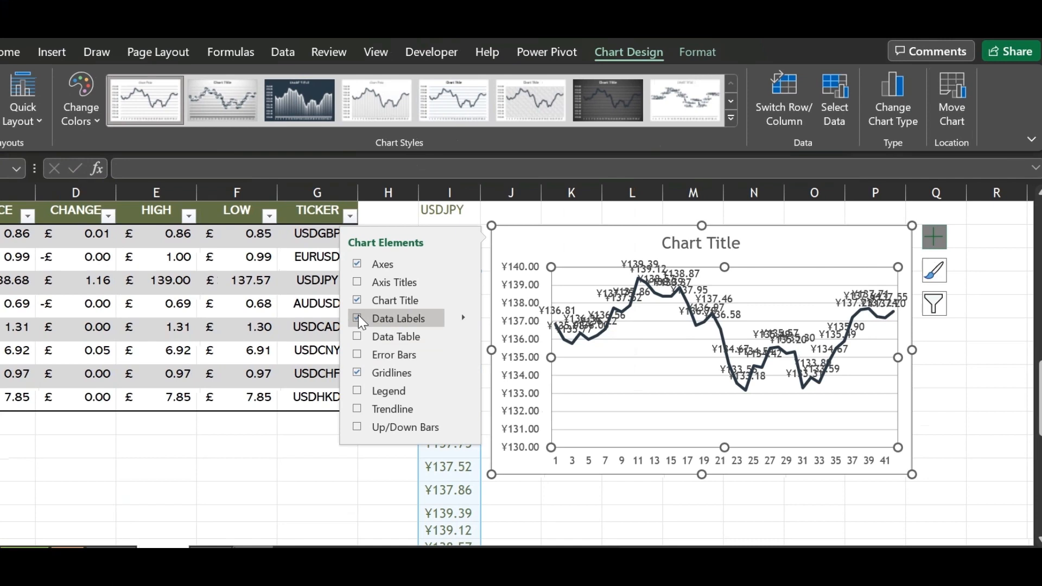
click(357, 318)
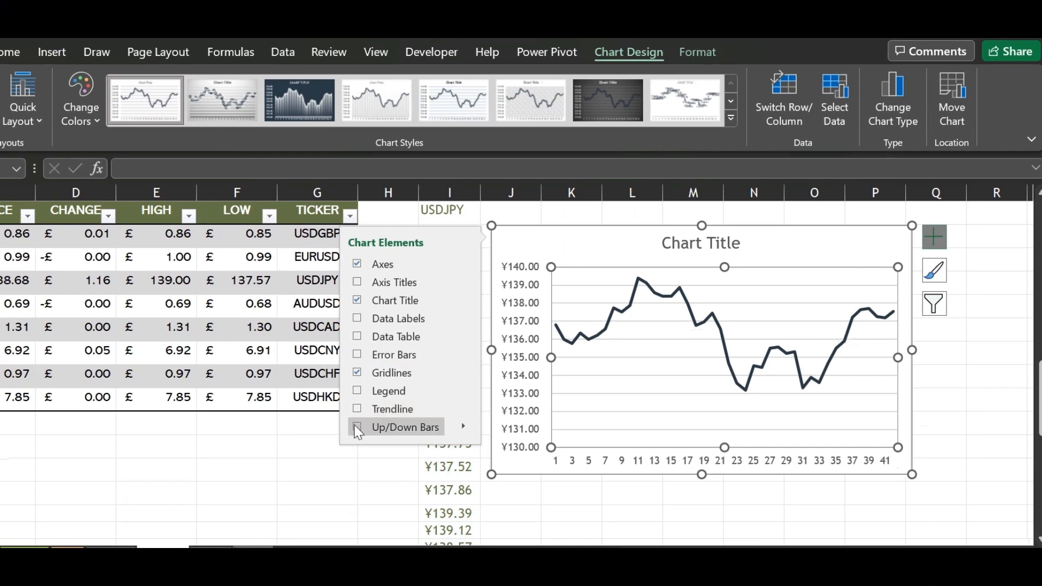
click(814, 295)
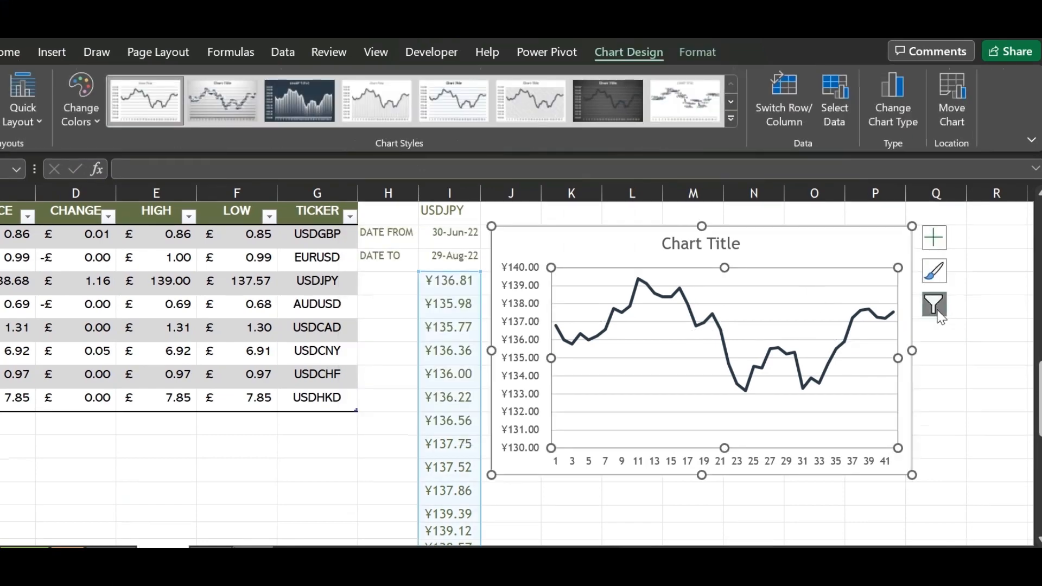
Examine the series and numbered categories available in the line chart's filter list.
click(934, 305)
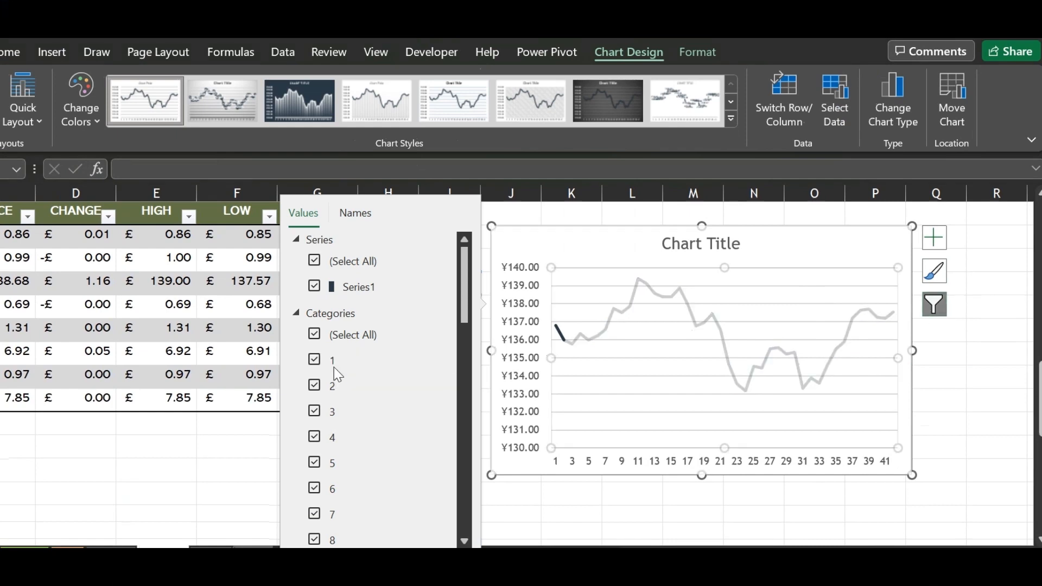
drag(465, 282, 468, 315)
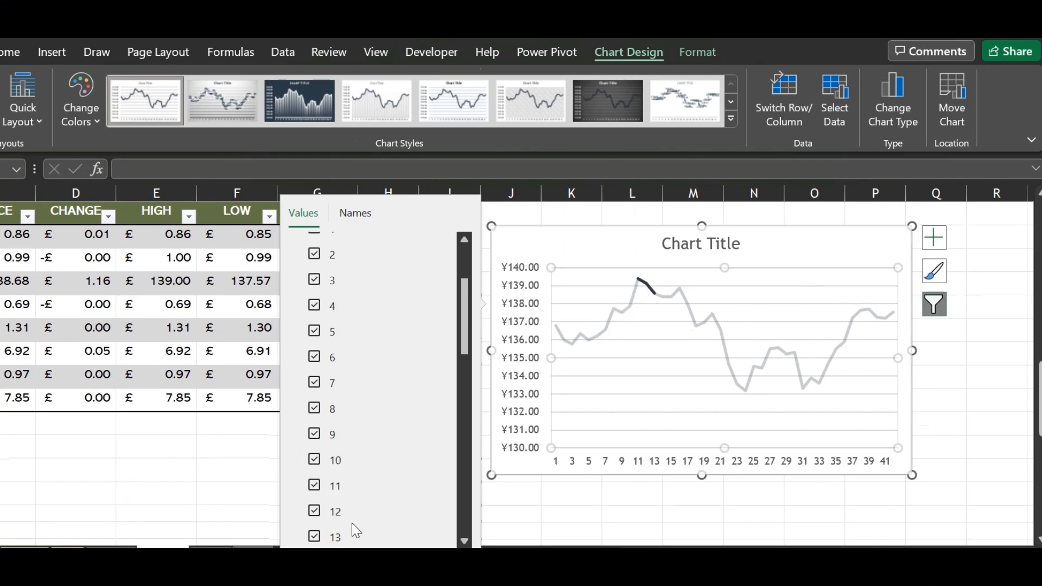
scroll(360, 537, down, 2)
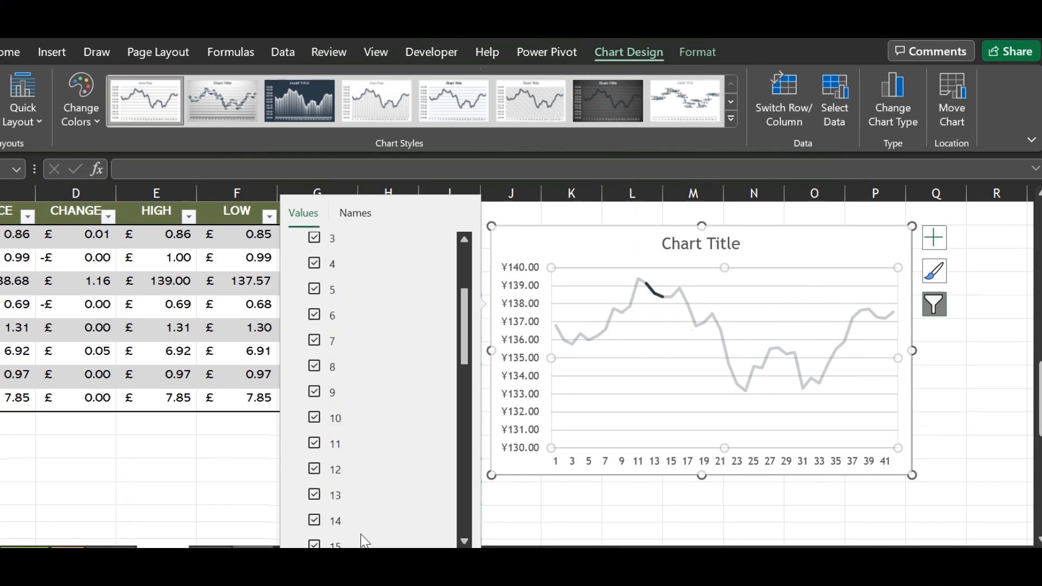
scroll(375, 513, down, 2)
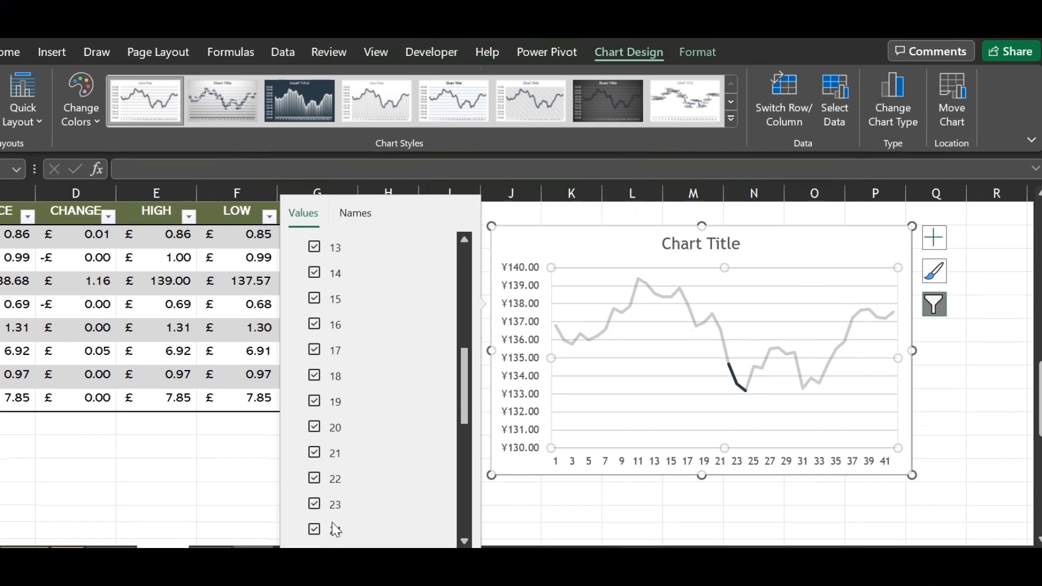
scroll(336, 528, down, 3)
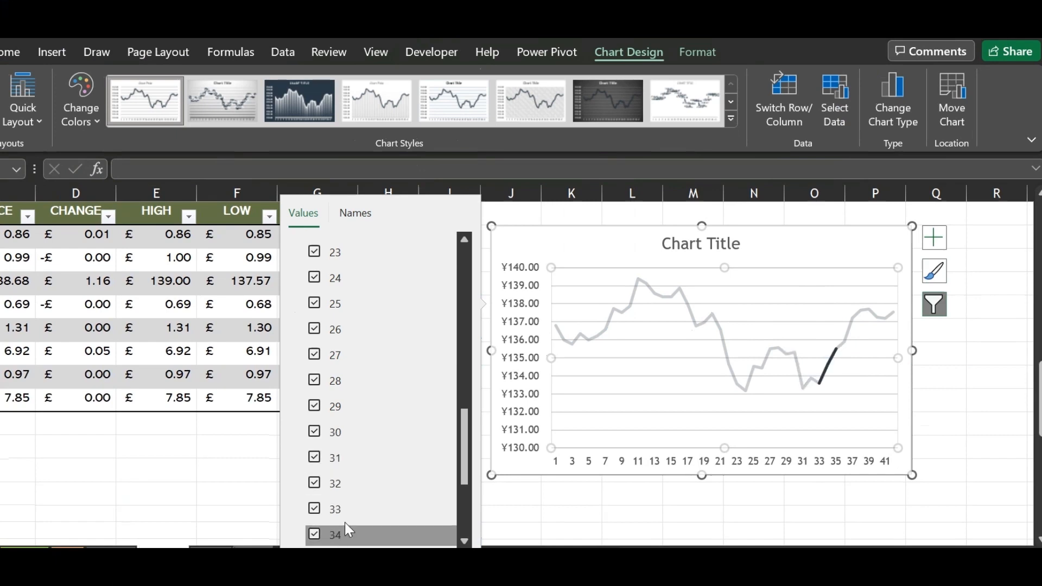
scroll(334, 460, down, 3)
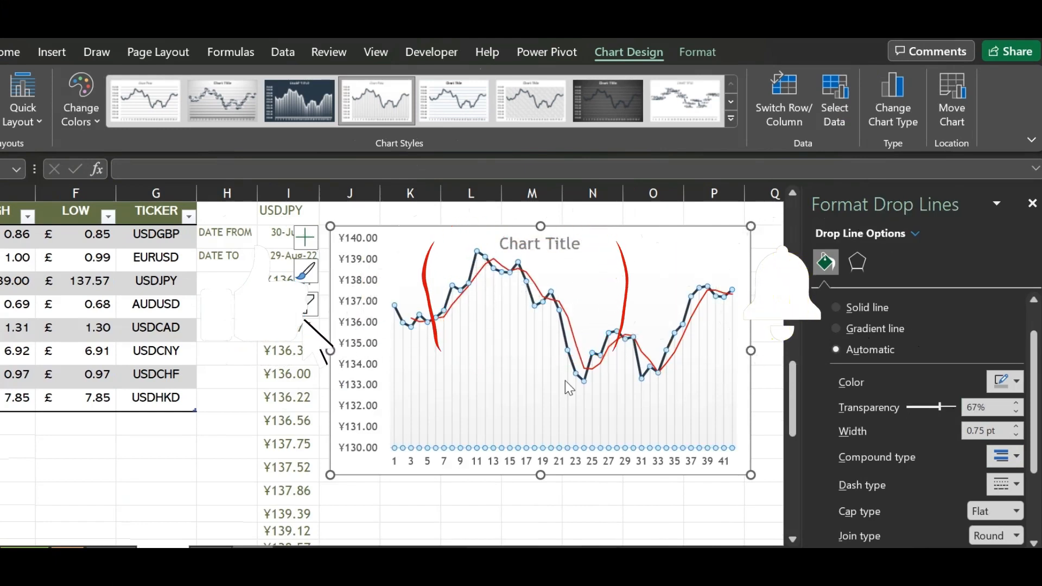
Recolour the chart's price series with a solid green line.
click(1002, 387)
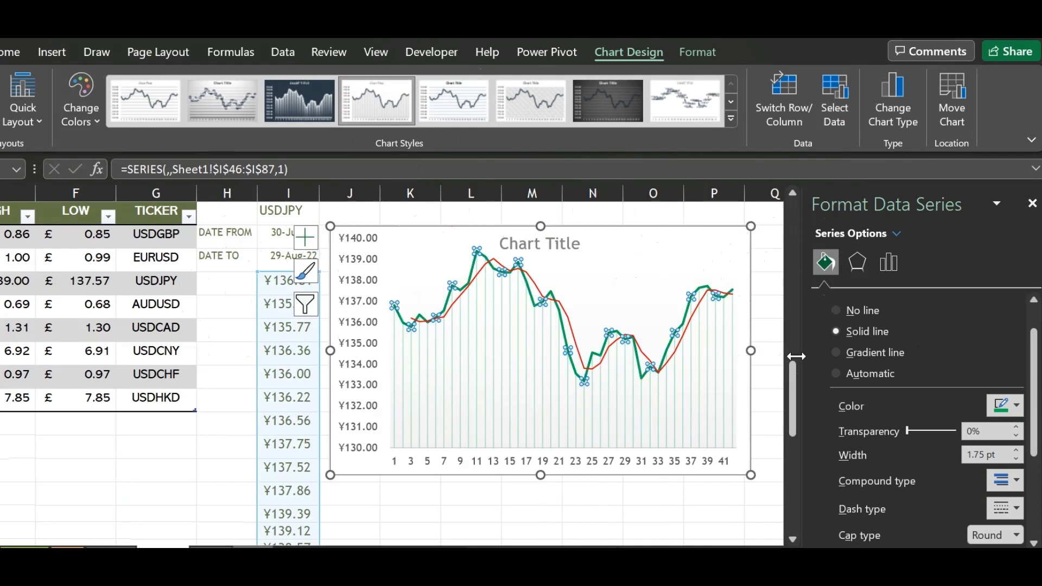
click(621, 421)
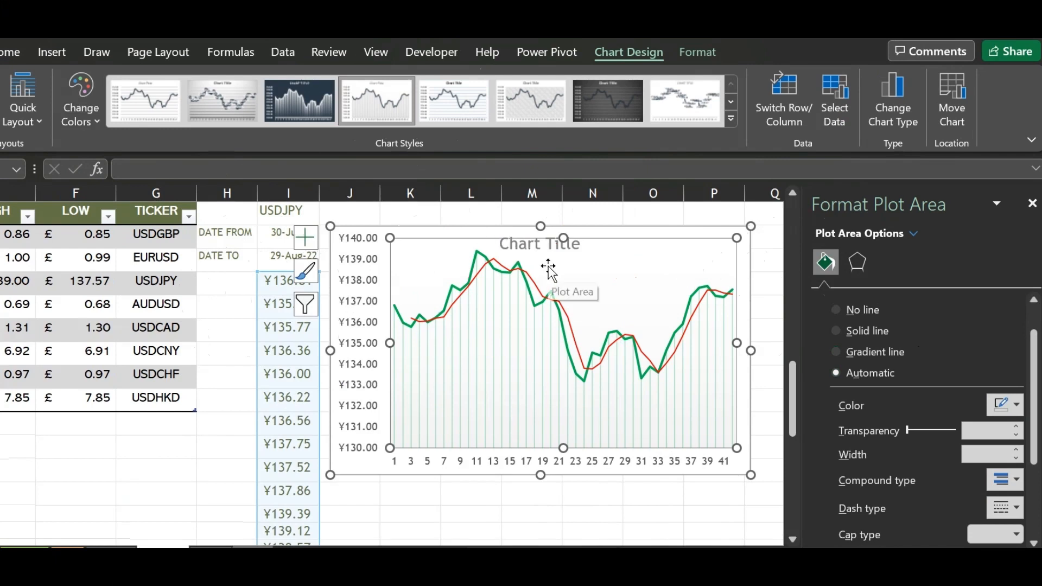
Test the chart by switching the ticker dropdown in I43 to EURUSD and AUDUSD.
click(294, 208)
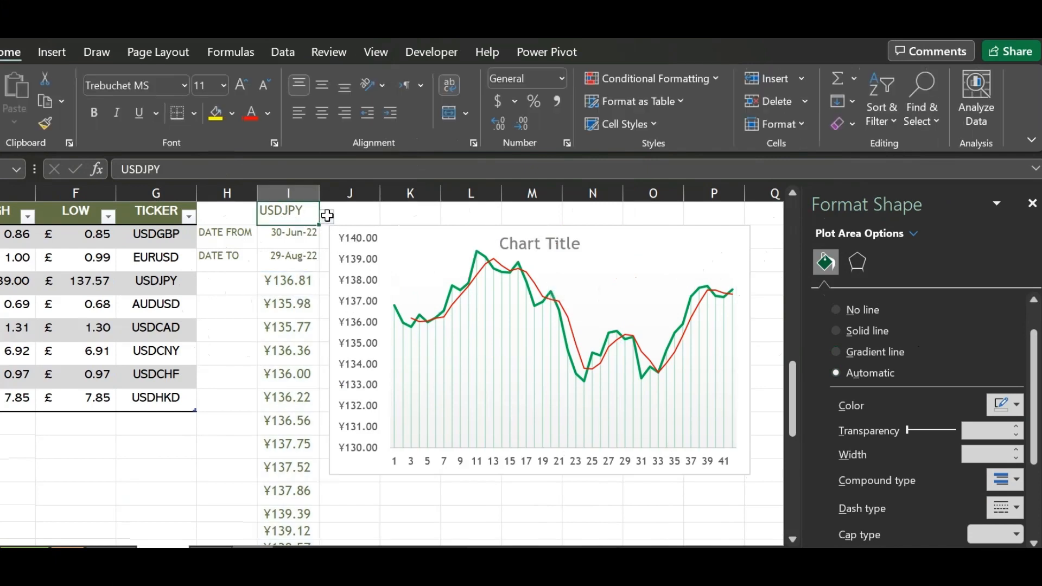
click(327, 218)
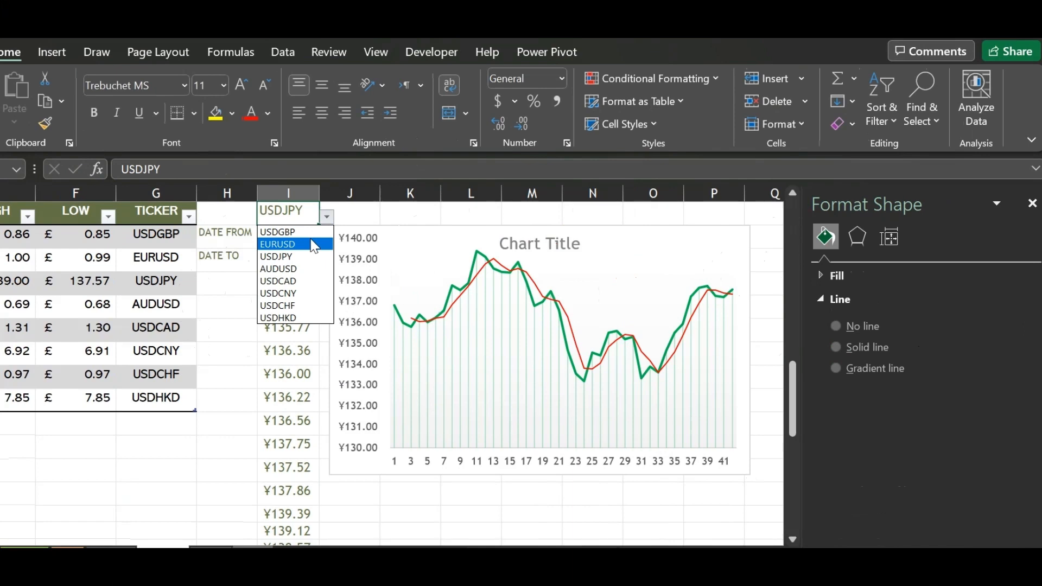
click(314, 245)
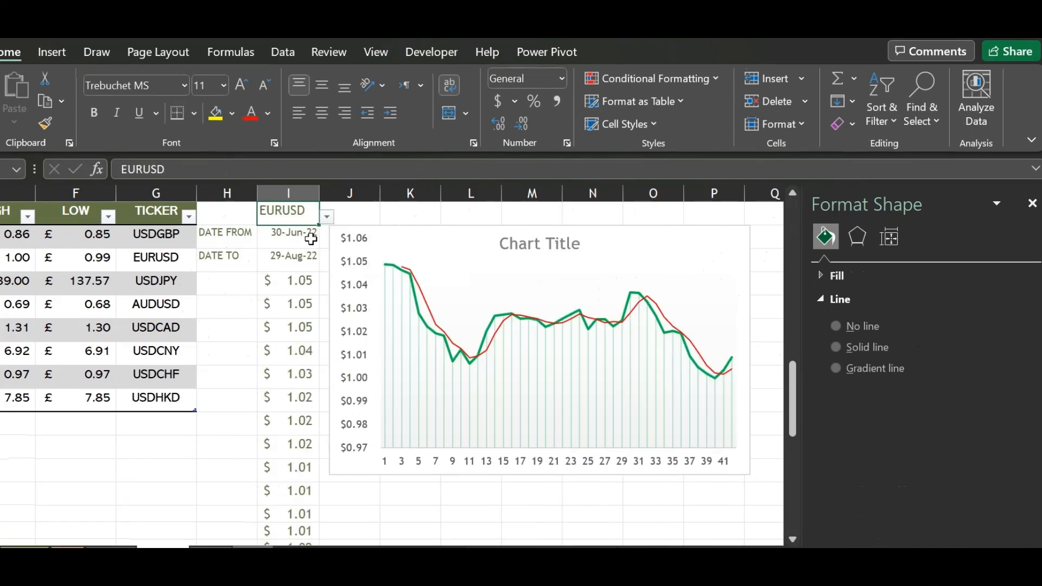
click(326, 217)
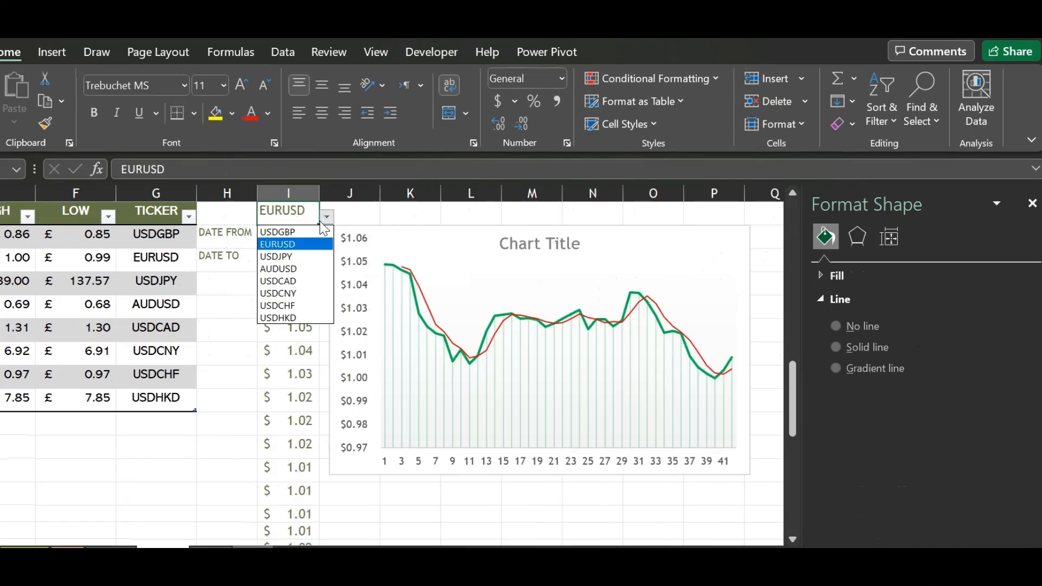
key(Escape)
click(304, 268)
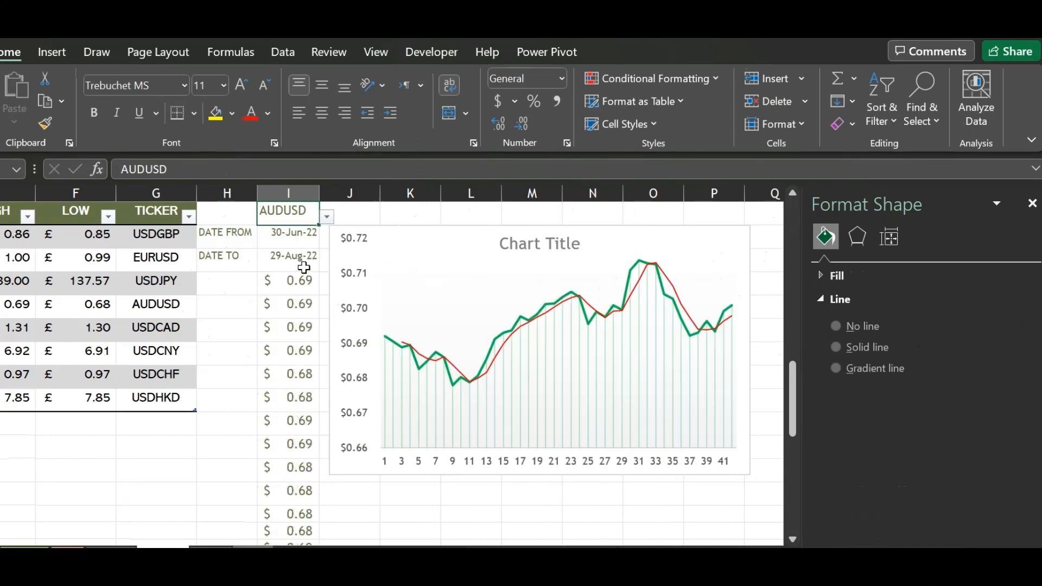
Cycle the ticker dropdown in I43 through USDCAD and USDCNY, ending on USDCHF.
click(326, 218)
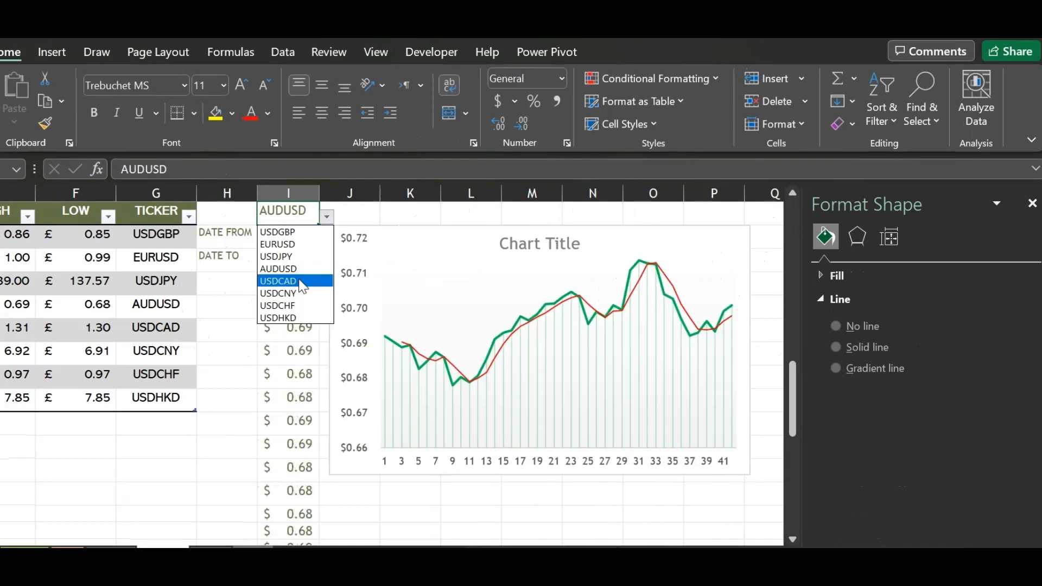
click(300, 281)
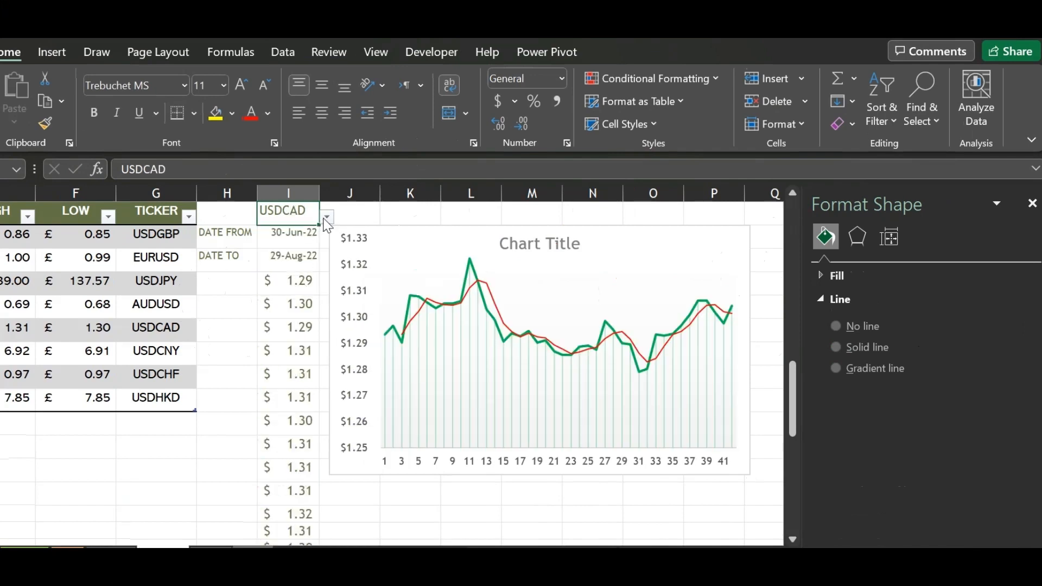
click(326, 218)
click(291, 293)
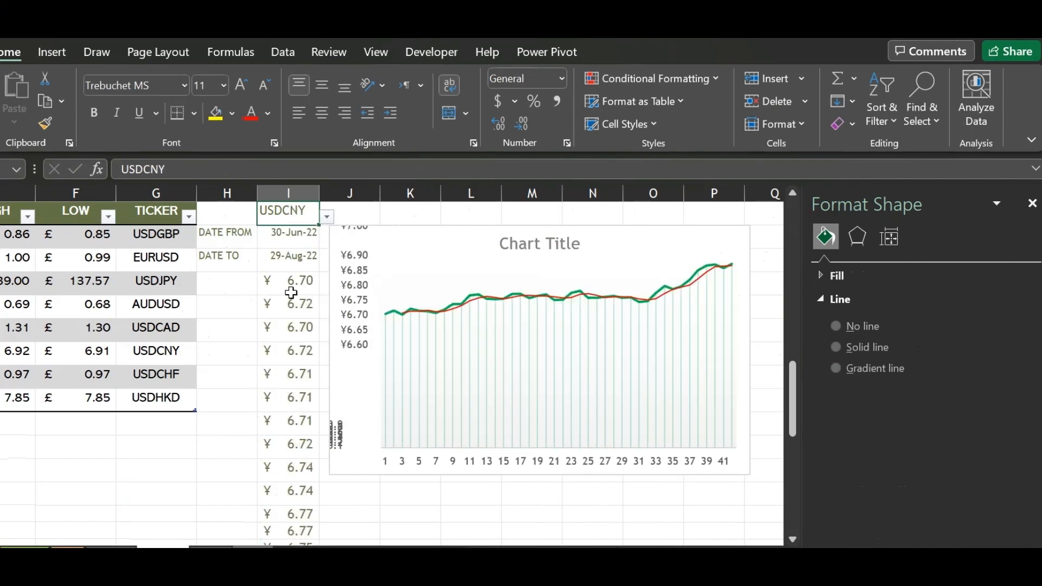
click(327, 218)
click(301, 305)
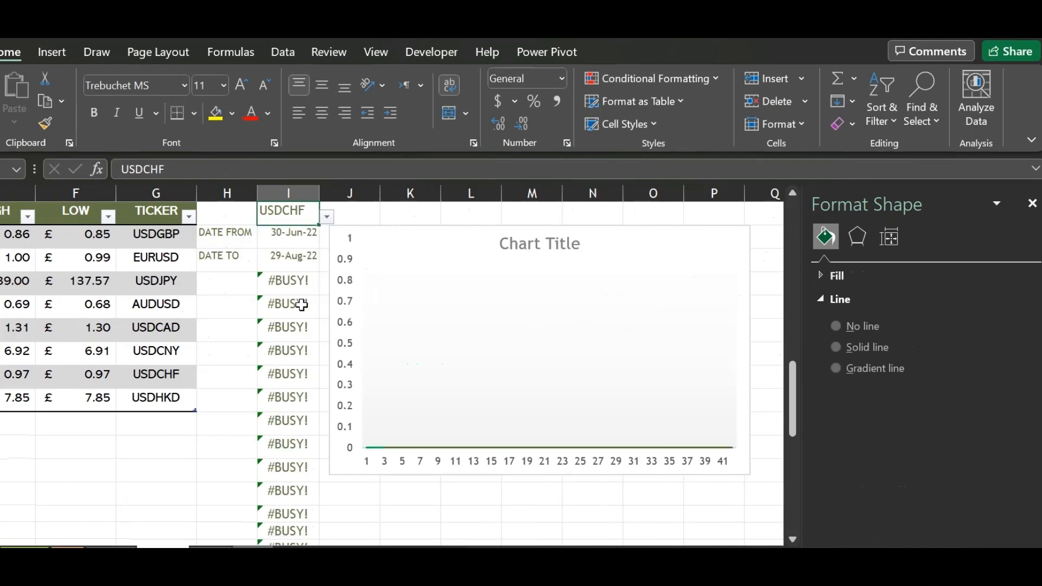